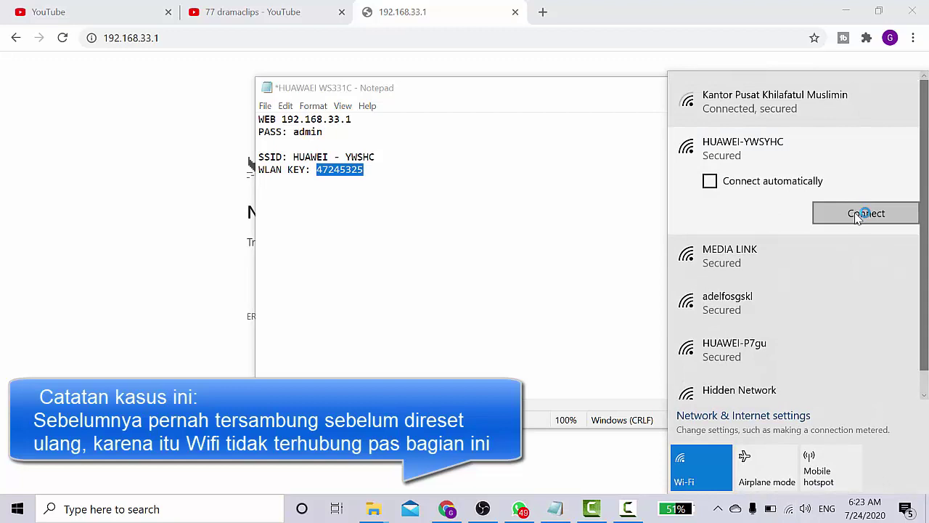
Forget the saved HUAWEI-YWSYHC network after its connection attempt fails
{"action": "left_click", "coordinate": [856, 210]}
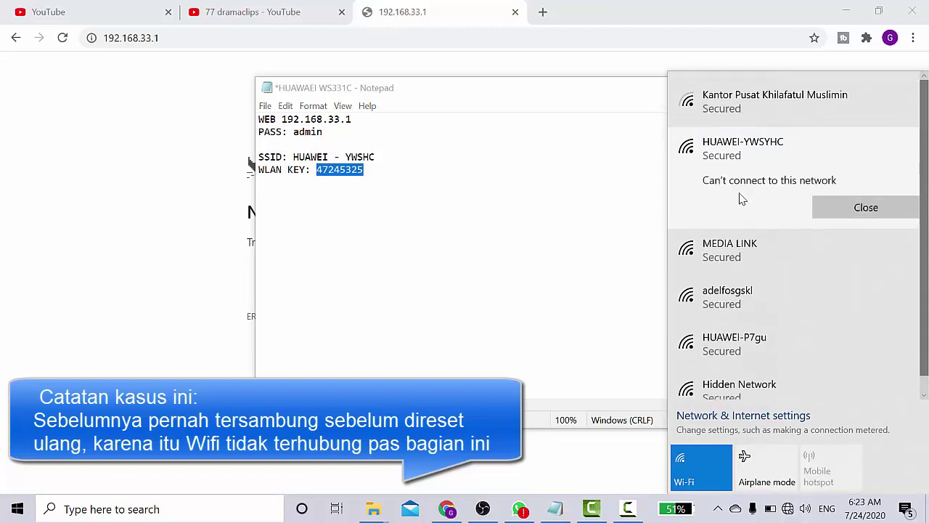
{"action": "left_click", "coordinate": [833, 207]}
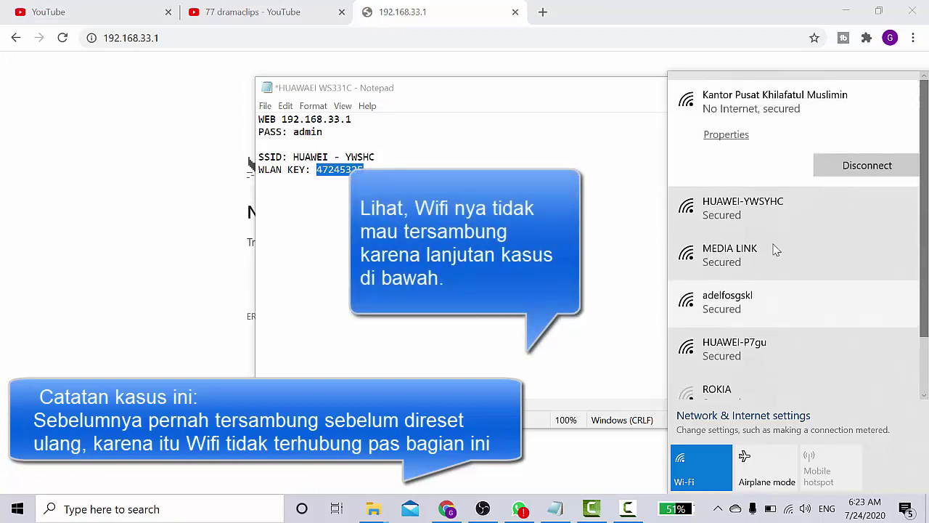
{"action": "right_click", "coordinate": [739, 212]}
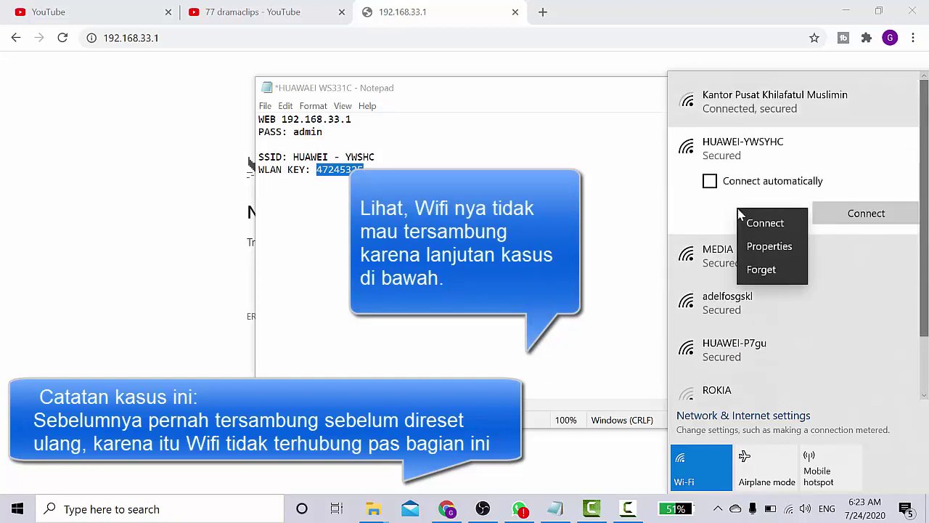
{"action": "left_click", "coordinate": [773, 274]}
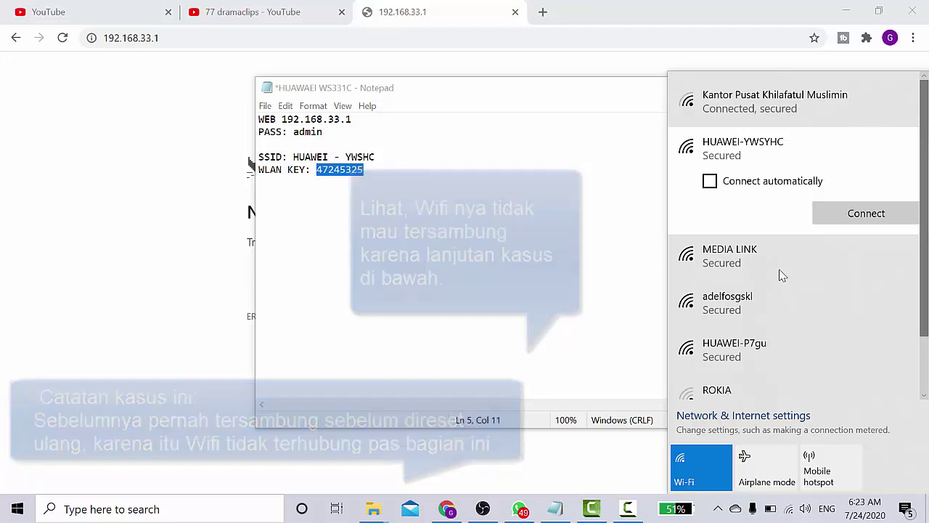
{"action": "left_click", "coordinate": [651, 271]}
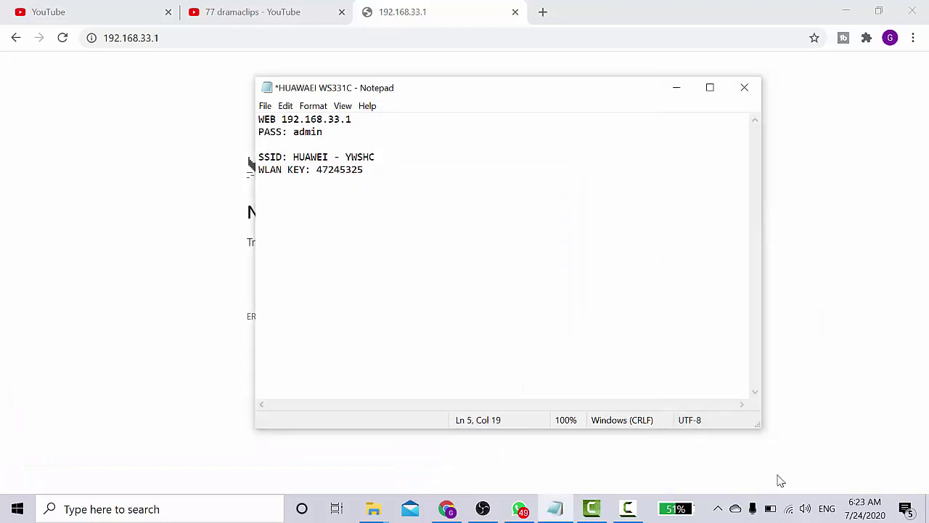
Reconnect to HUAWEI-YWSYHC with the pasted WLAN key, allowing the PC to be discoverable
{"action": "left_click", "coordinate": [789, 510]}
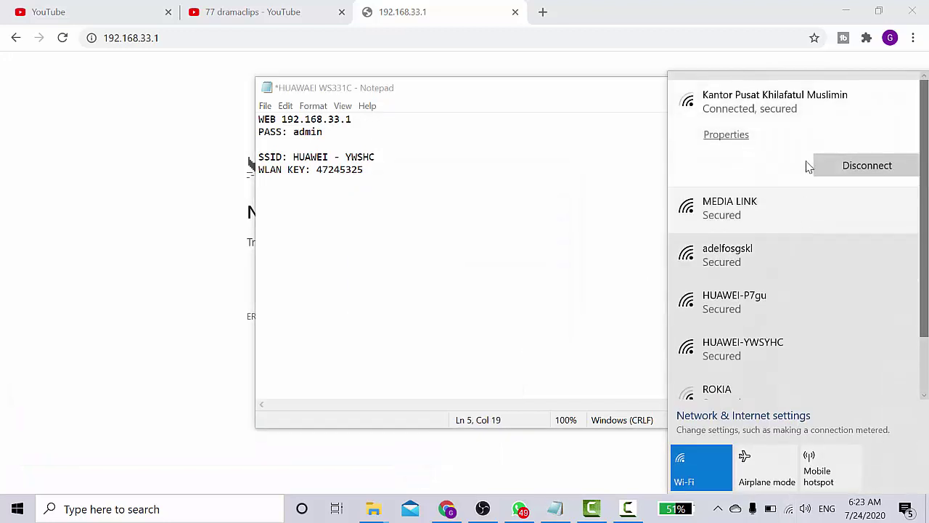
{"action": "left_click", "coordinate": [782, 349]}
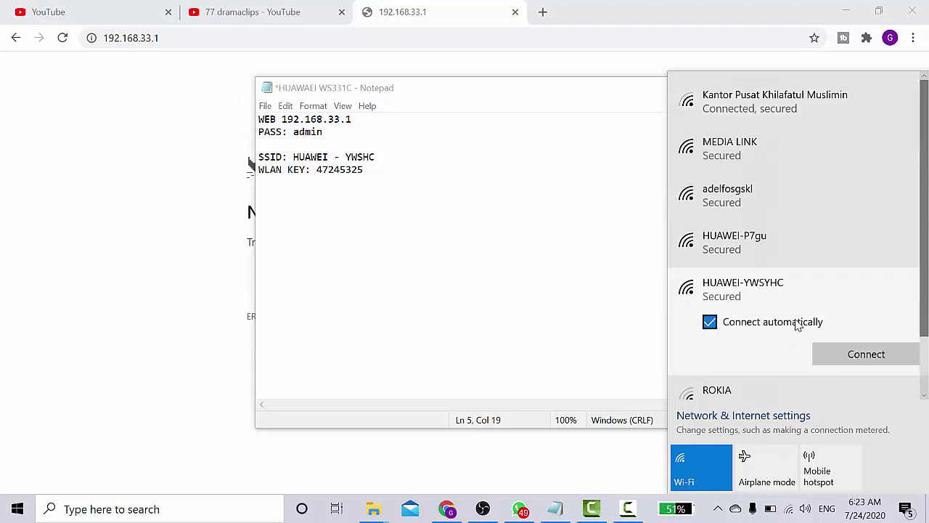
{"action": "left_click", "coordinate": [799, 325]}
{"action": "left_click", "coordinate": [863, 364]}
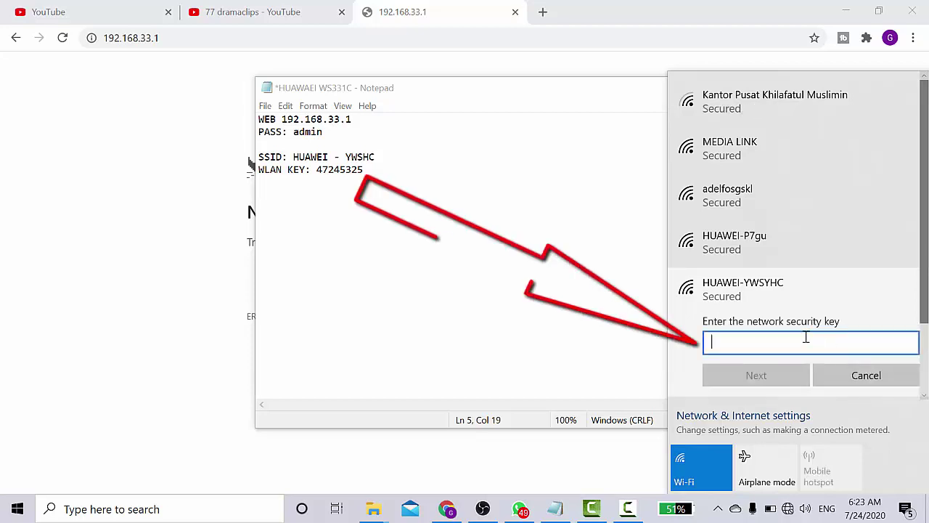
{"action": "right_click", "coordinate": [729, 342]}
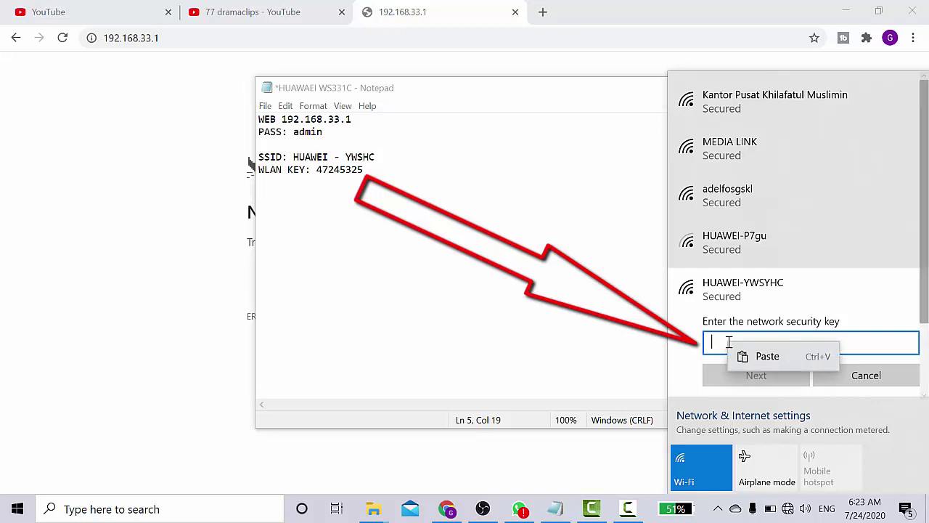
{"action": "left_click", "coordinate": [768, 356]}
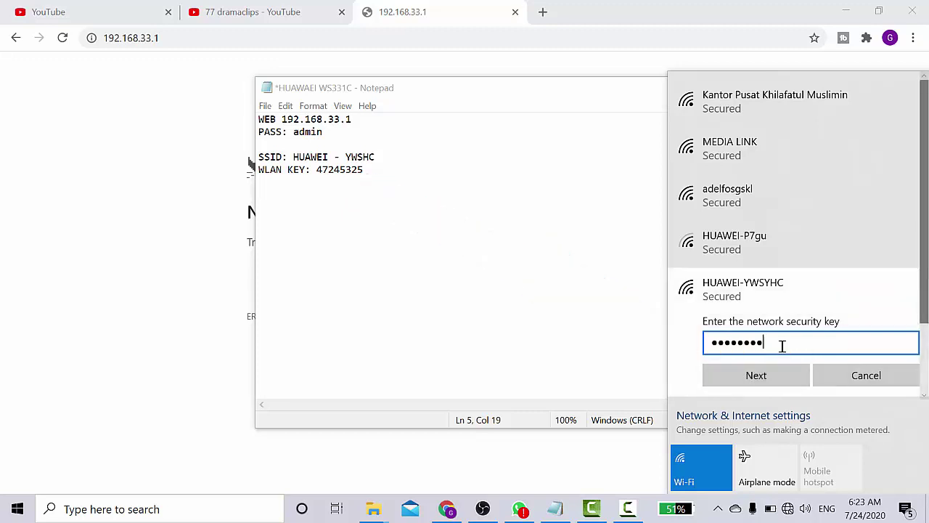
{"action": "left_click", "coordinate": [749, 376]}
{"action": "left_click", "coordinate": [749, 379]}
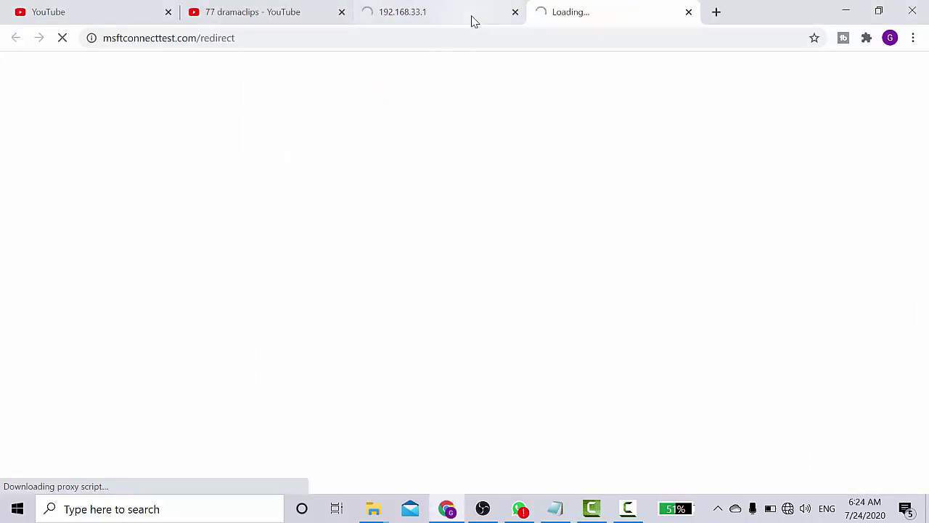
Close the stale 192.168.33.1 tab, log in with the admin password, and choose Modify Login Password
{"action": "left_click", "coordinate": [516, 12]}
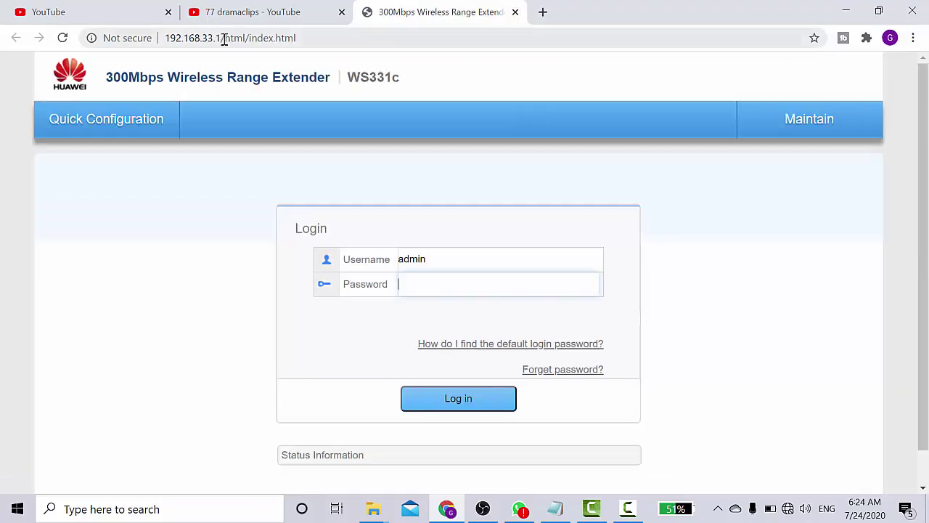
{"action": "left_click_drag", "start_coordinate": [221, 38], "coordinate": [153, 38]}
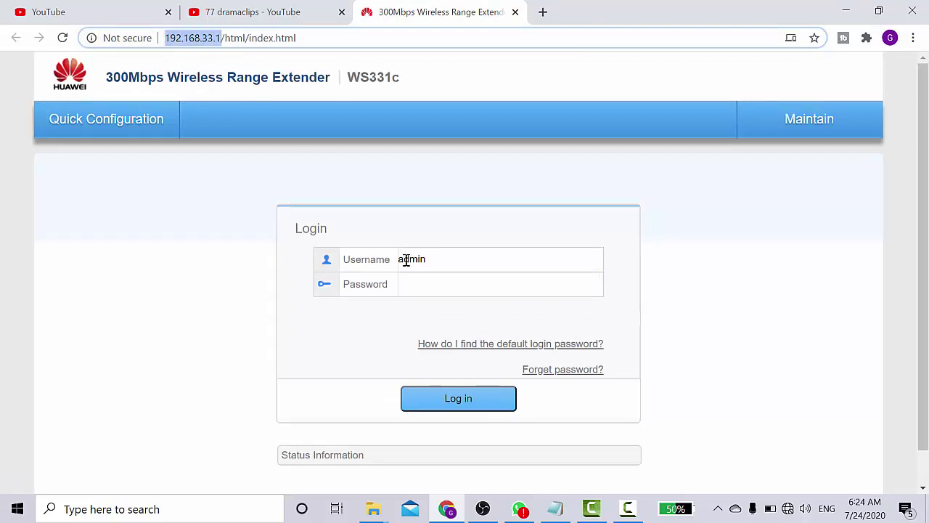
{"action": "left_click", "coordinate": [417, 289]}
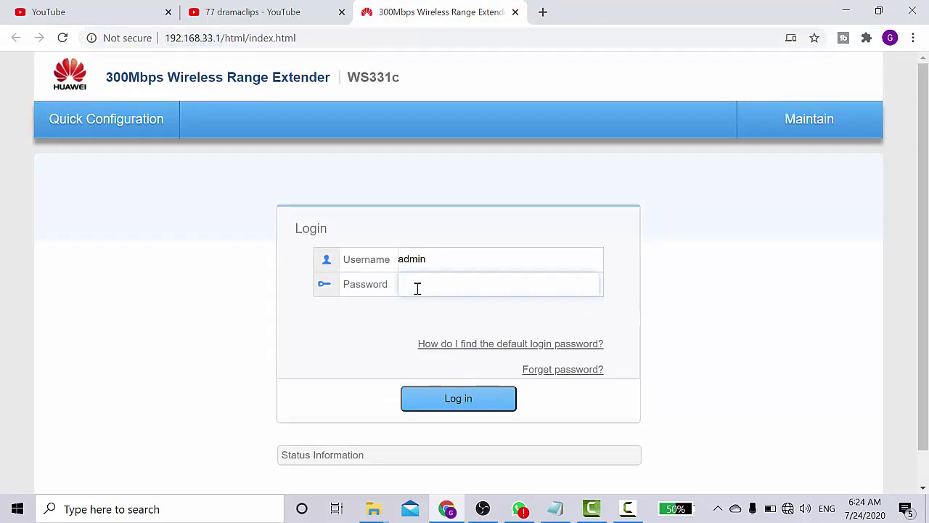
{"action": "type", "text": "adm"}
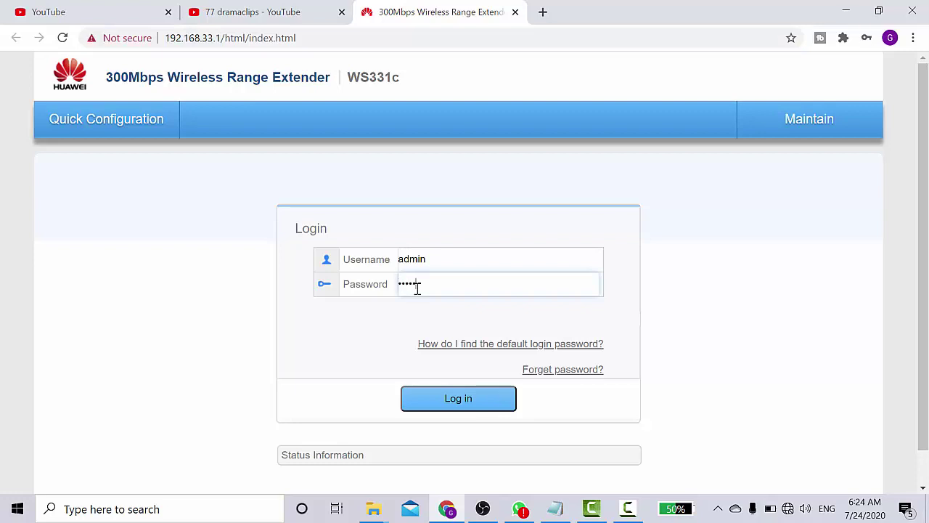
{"action": "left_click", "coordinate": [458, 405]}
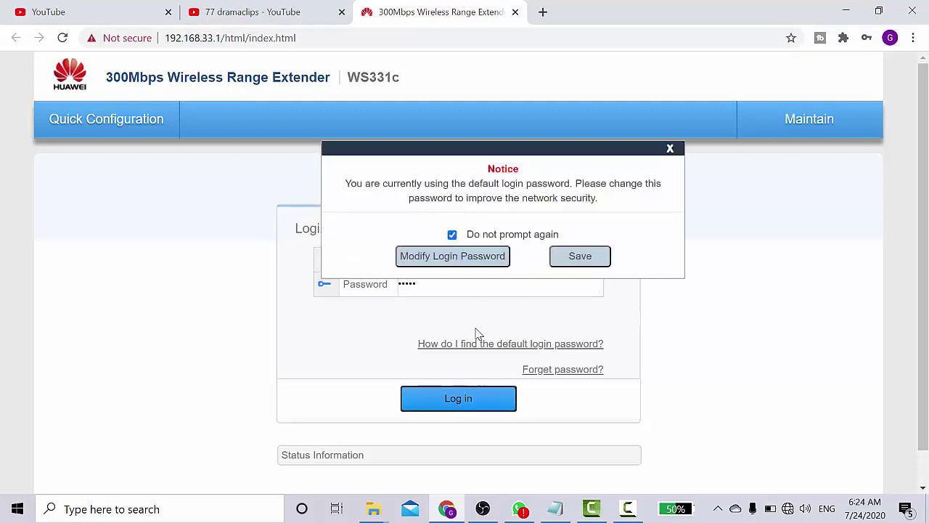
{"action": "left_click", "coordinate": [473, 262]}
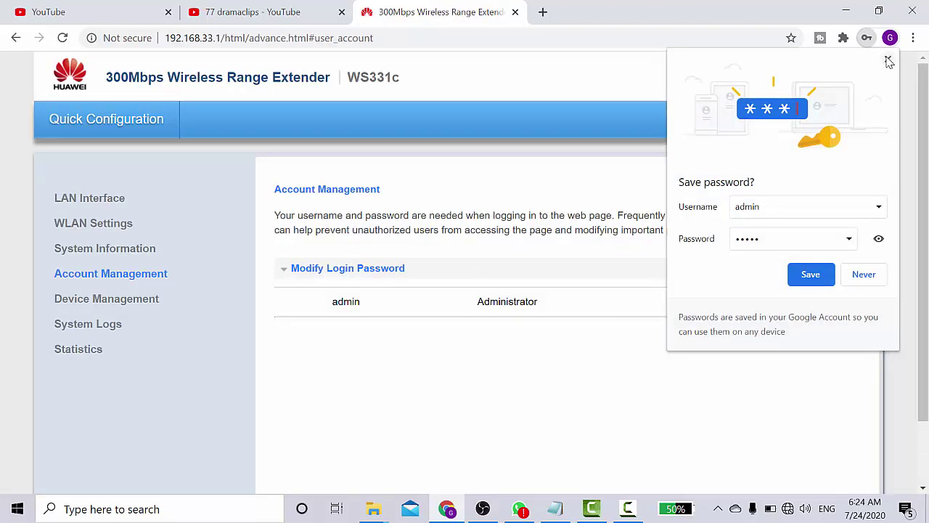
{"action": "left_click", "coordinate": [888, 60]}
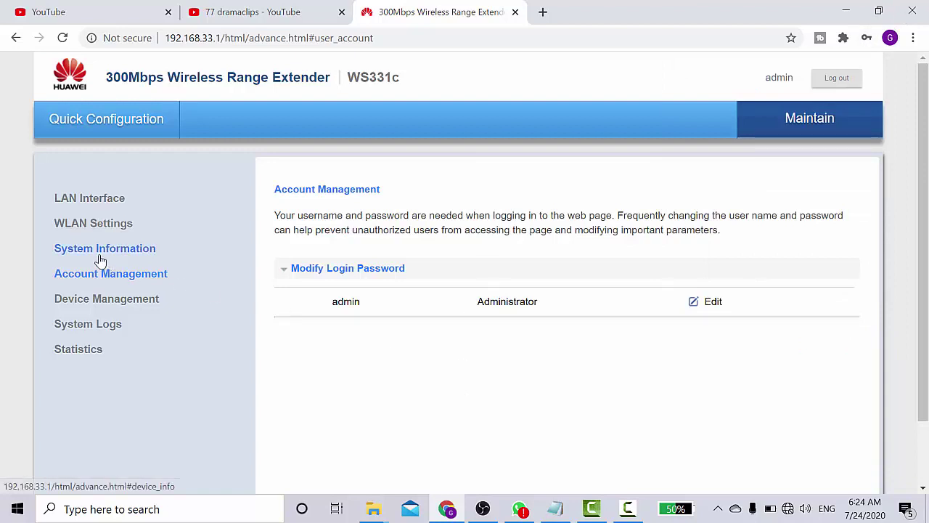
In WLAN Settings, replace the SSID HUAWEI-YWSYHC with 'Umat-Islam-Bersatulah'
{"action": "left_click", "coordinate": [90, 231]}
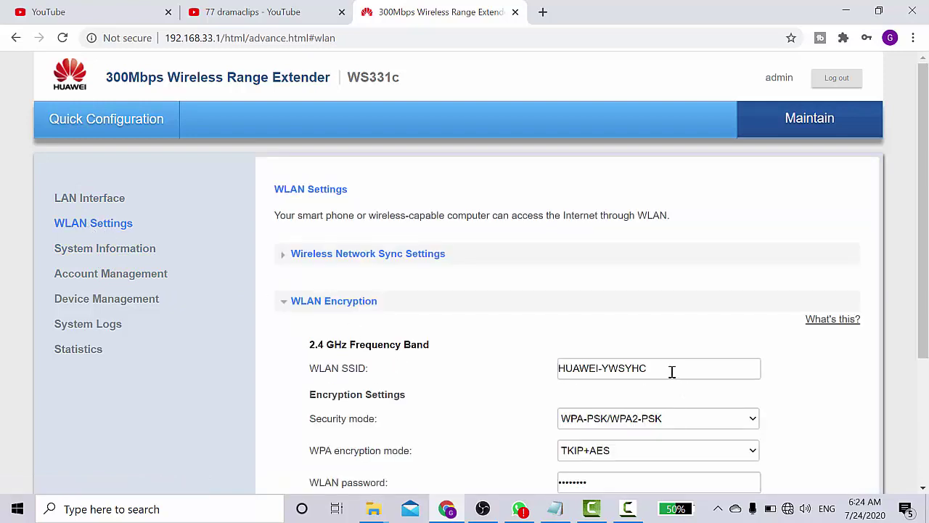
{"action": "triple_click", "coordinate": [673, 372]}
{"action": "key", "text": "Caps_Lock"}
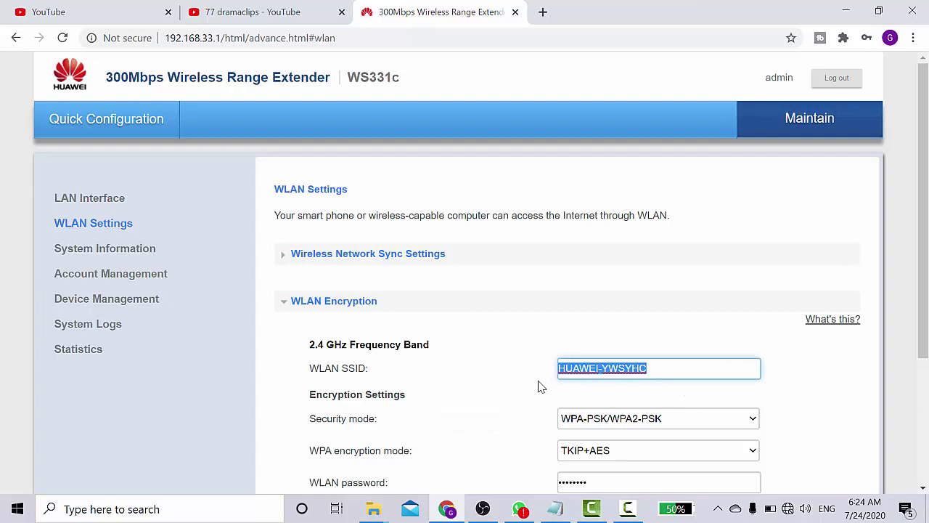
{"action": "key", "text": "Caps_Lock"}
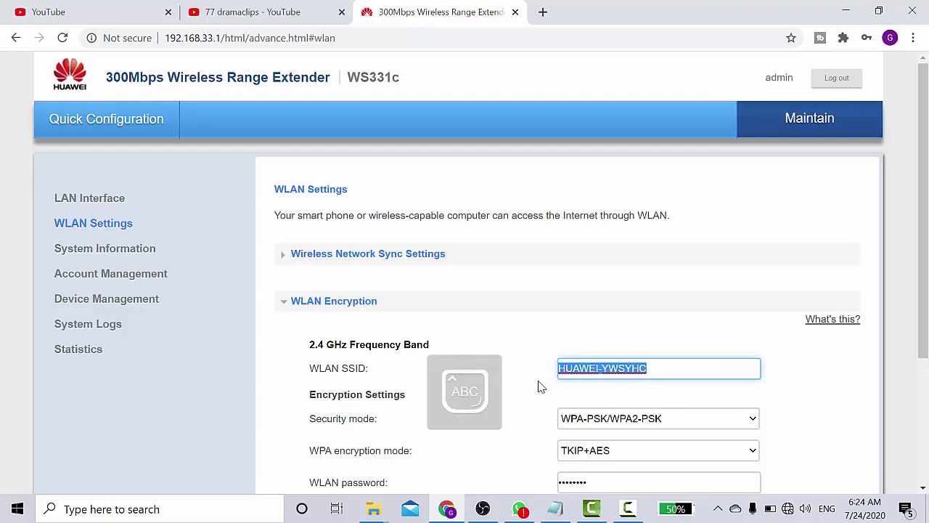
{"action": "type", "text": "UMAT "}
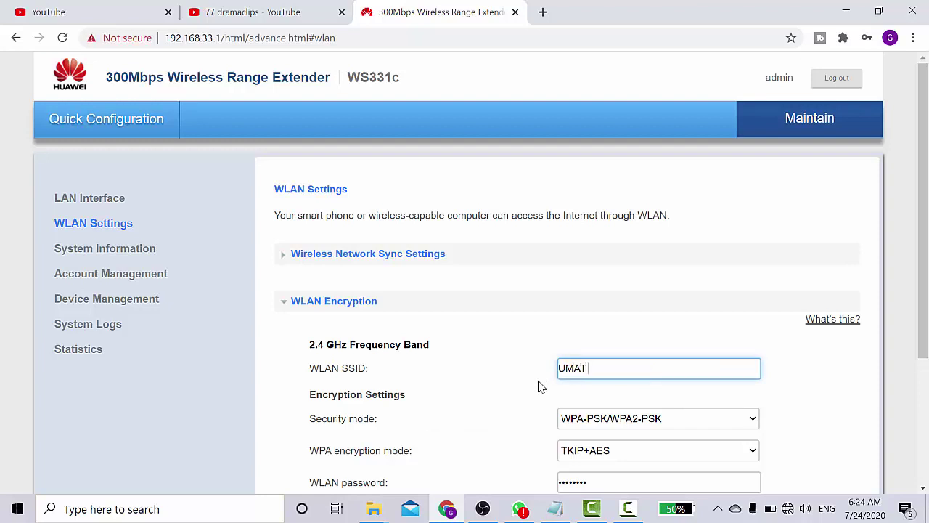
{"action": "type", "text": "ISLAM BE"}
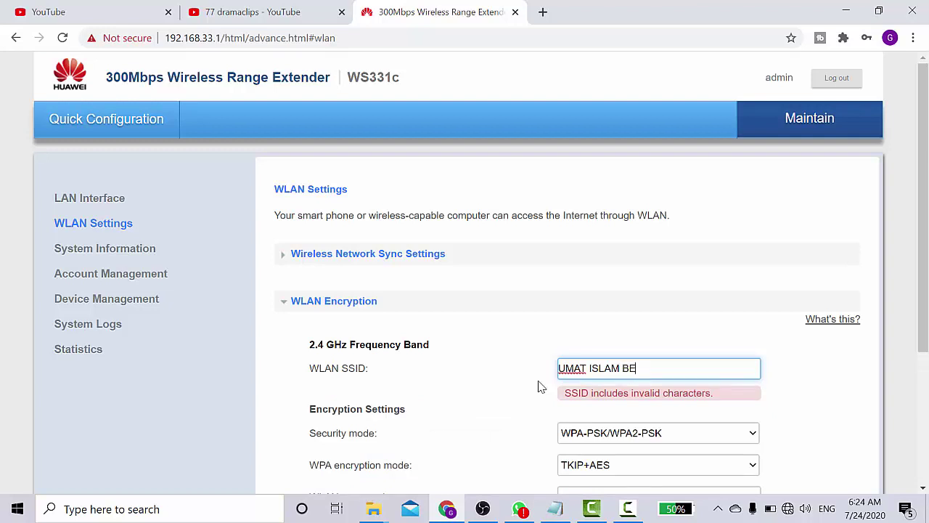
{"action": "type", "text": "RSATULAH"}
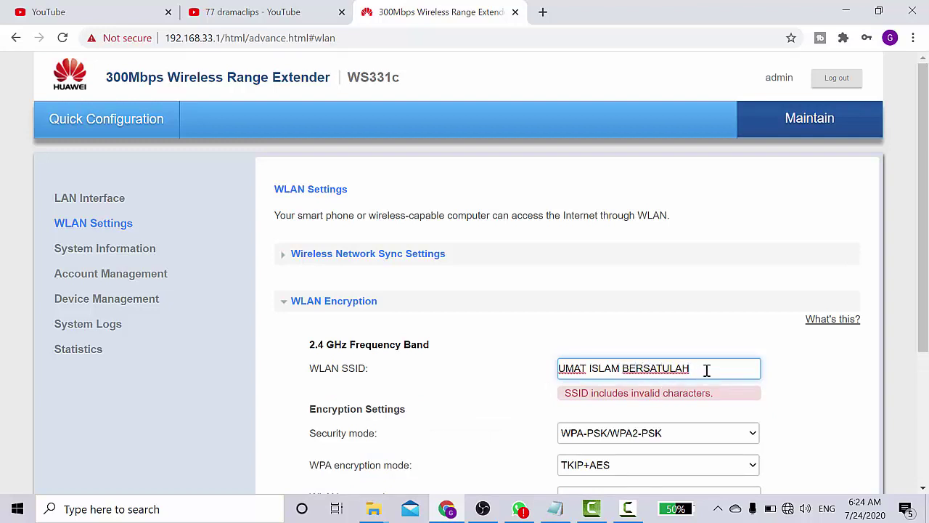
{"action": "left_click_drag", "start_coordinate": [695, 369], "coordinate": [552, 375]}
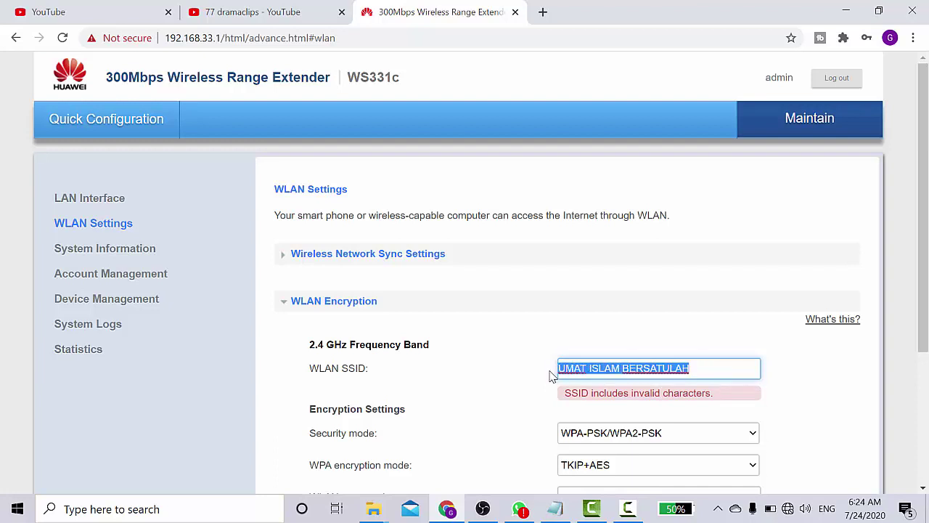
{"action": "type", "text": "U"}
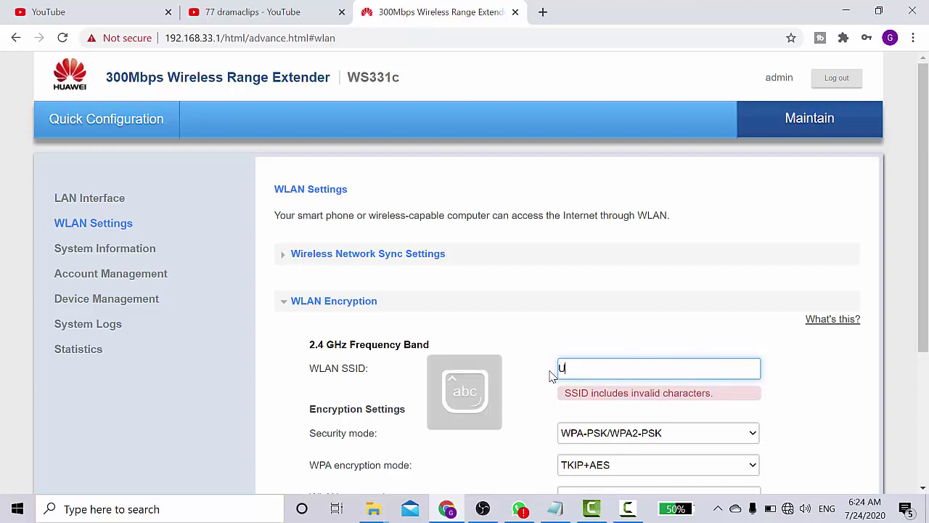
{"action": "type", "text": "mat Islam "}
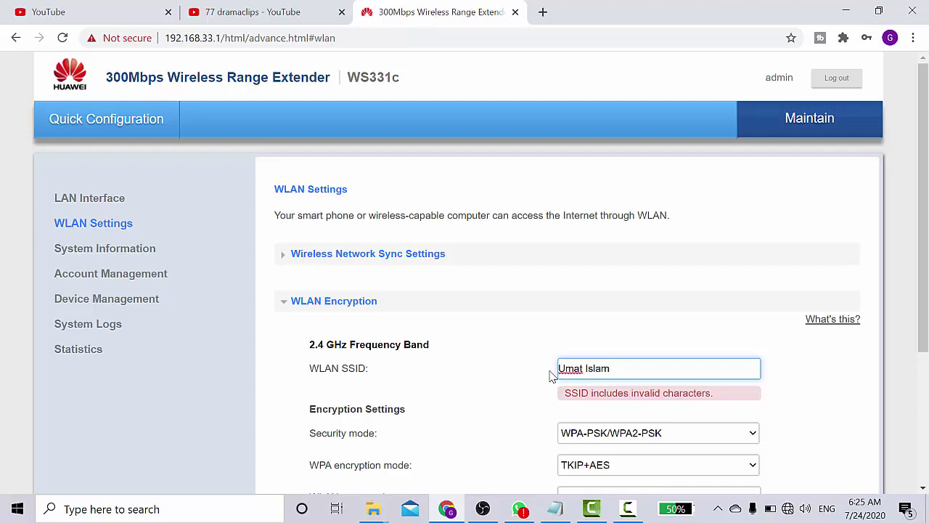
{"action": "type", "text": "Bersatu"}
{"action": "key", "text": "BackSpace"}
{"action": "key", "text": "BackSpace"}
{"action": "key", "text": "BackSpace"}
{"action": "key", "text": "BackSpace"}
{"action": "key", "text": "BackSpace"}
{"action": "key", "text": "BackSpace"}
{"action": "key", "text": "BackSpace"}
{"action": "key", "text": "BackSpace"}
{"action": "key", "text": "BackSpace"}
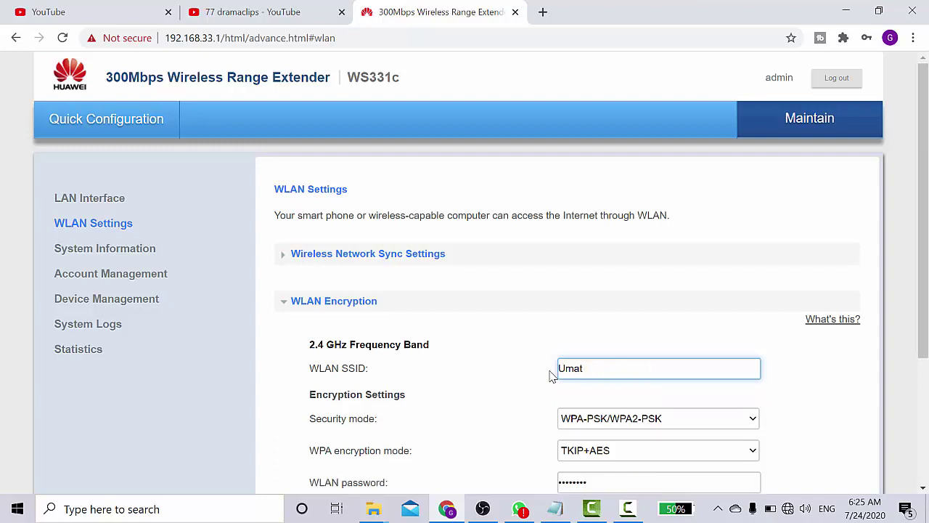
{"action": "type", "text": "-Islam-Bersatulah"}
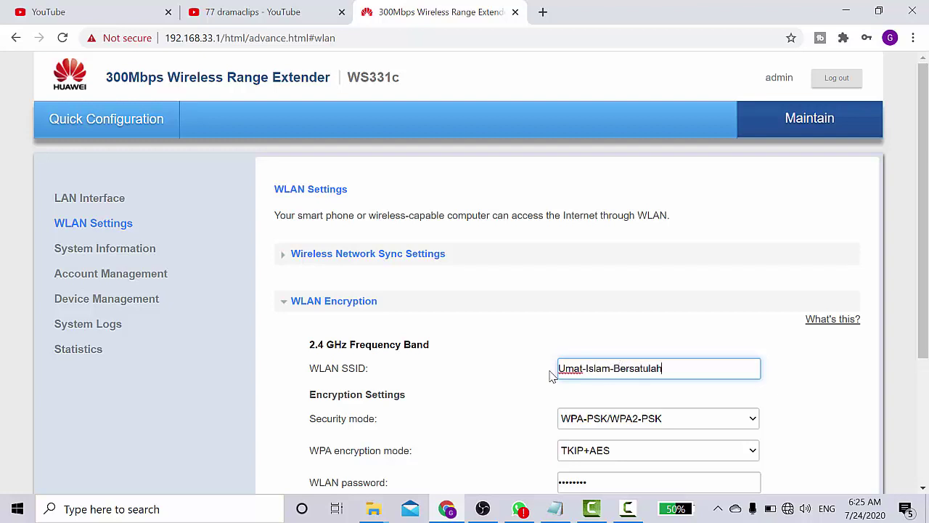
Replace the 2.4 GHz SSID with '#umatislambersatu'
{"action": "left_click_drag", "start_coordinate": [925, 313], "coordinate": [926, 368]}
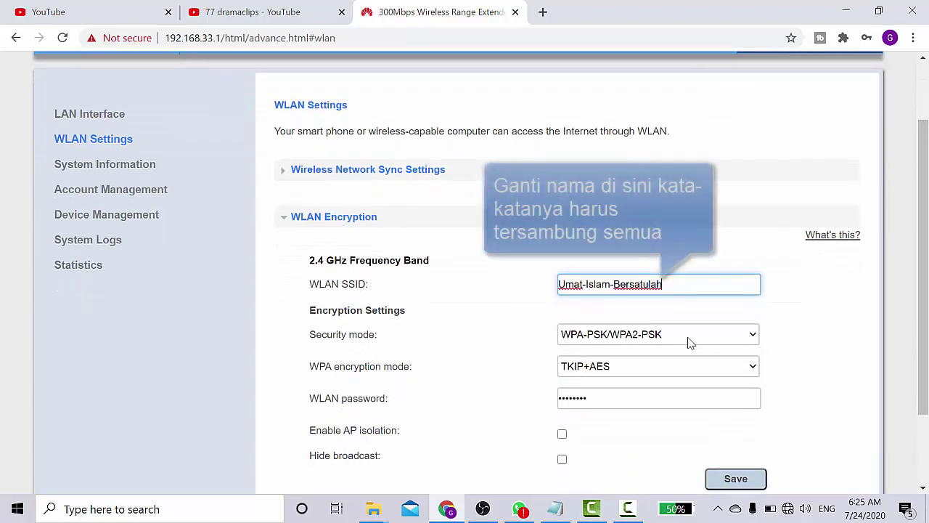
{"action": "left_click_drag", "start_coordinate": [671, 285], "coordinate": [537, 298]}
{"action": "type", "text": "#"}
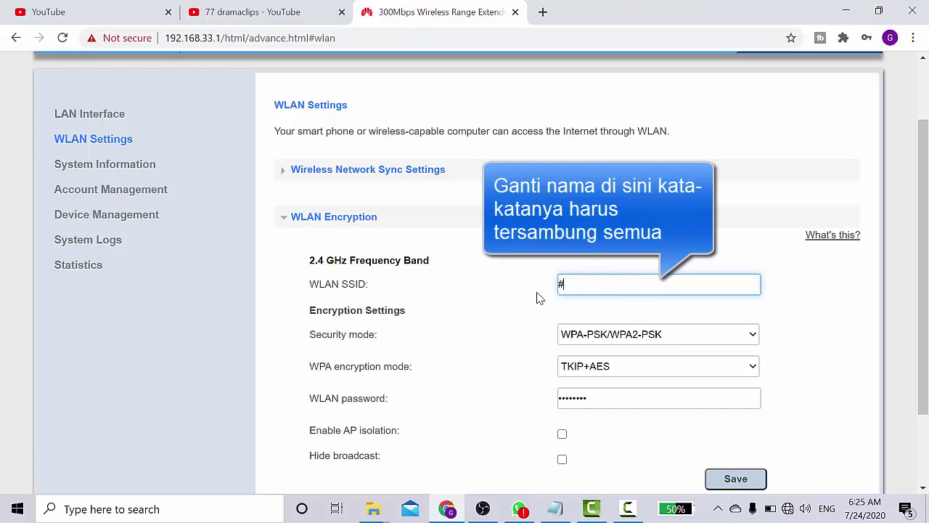
{"action": "type", "text": "umatislam"}
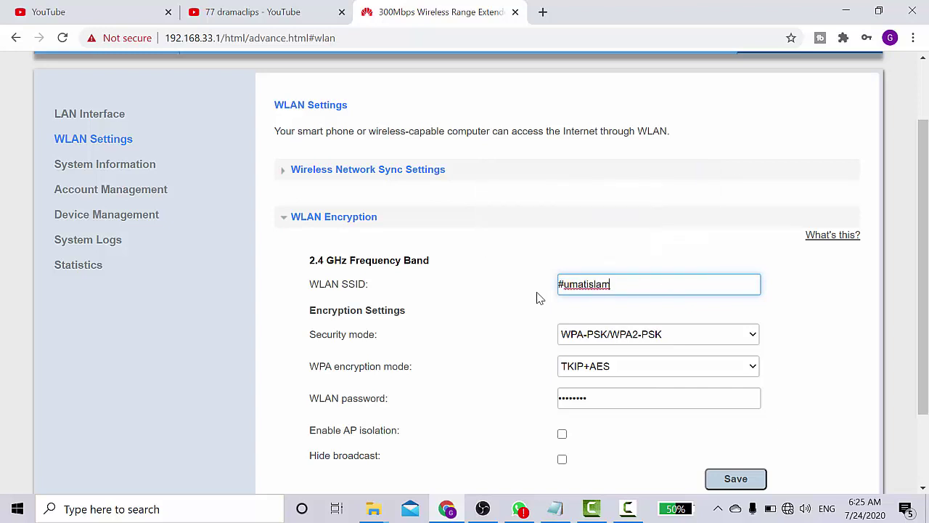
{"action": "type", "text": "bersatu"}
{"action": "left_click_drag", "start_coordinate": [651, 284], "coordinate": [541, 298]}
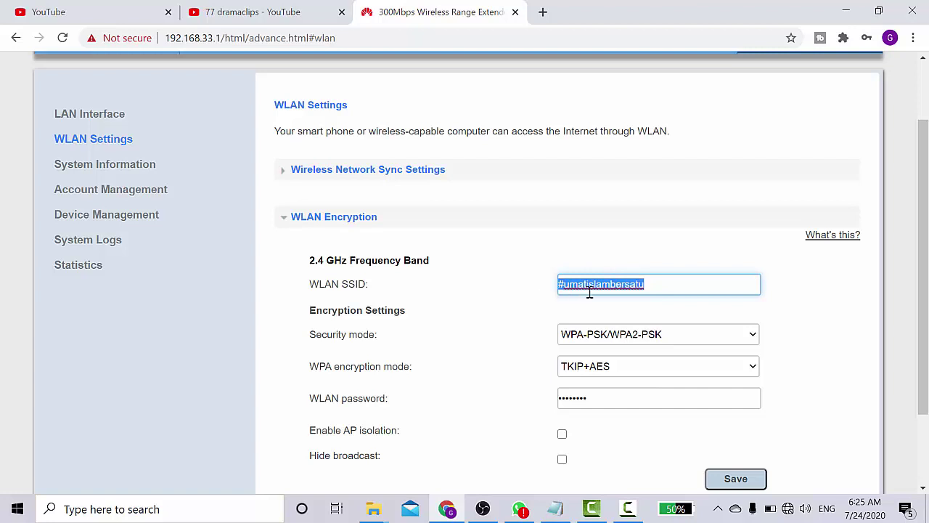
{"action": "left_click", "coordinate": [659, 288]}
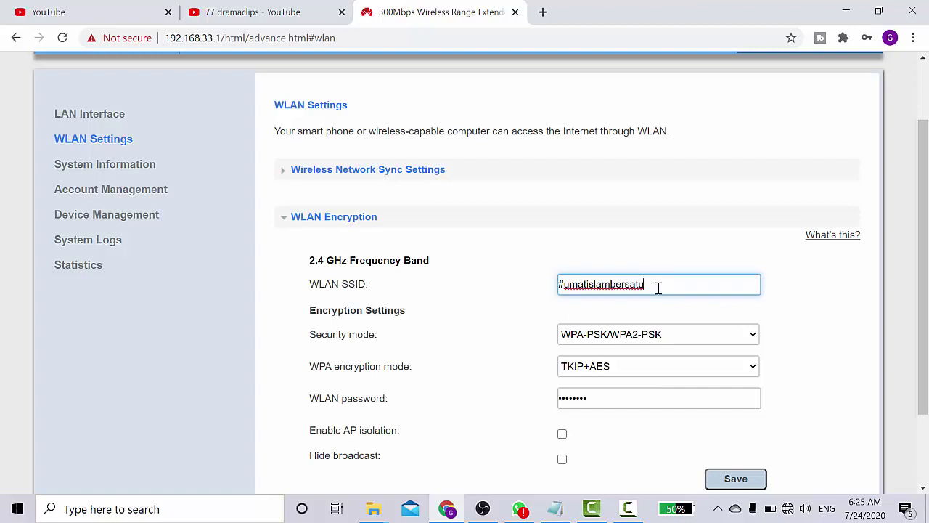
Replace the WLAN password with a new eight-character key, checking the notes, and save
{"action": "left_click", "coordinate": [672, 398]}
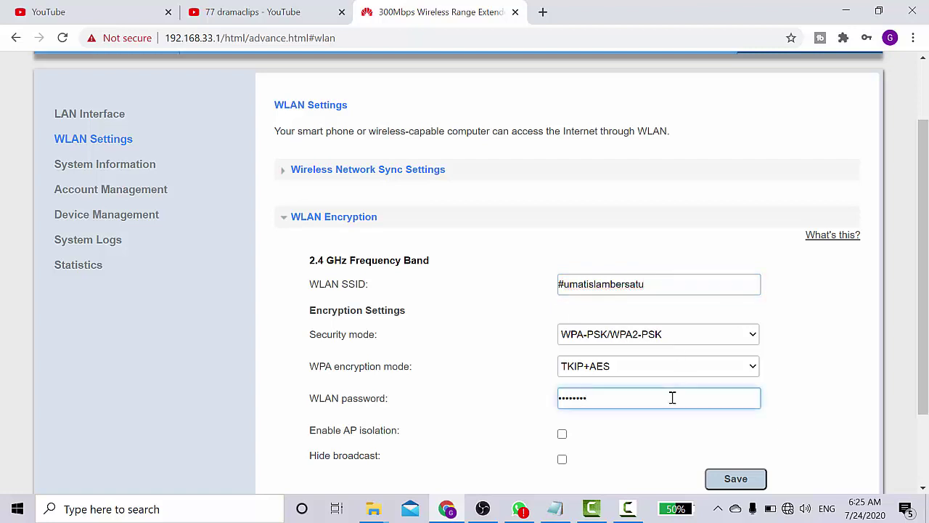
{"action": "scroll", "coordinate": [927, 323], "scroll_direction": "down", "scroll_amount": 1}
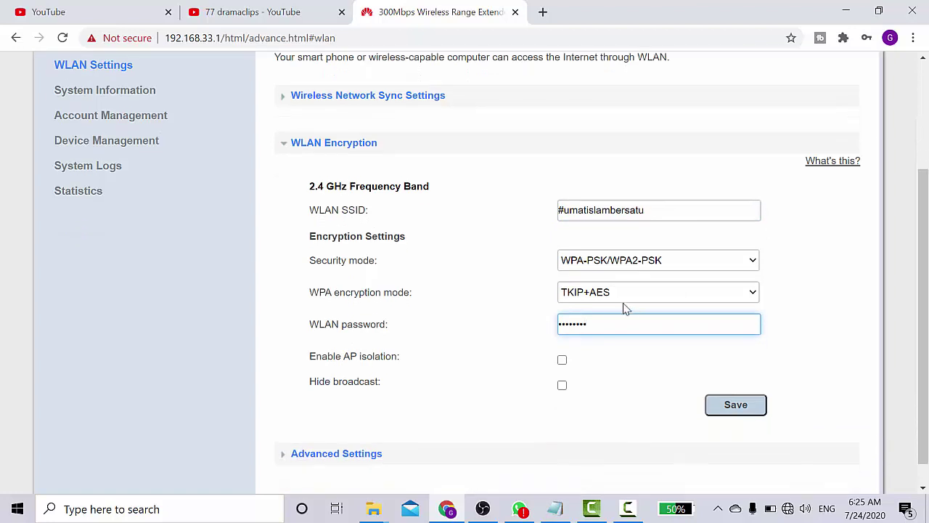
{"action": "left_click_drag", "start_coordinate": [593, 325], "coordinate": [554, 331]}
{"action": "left_click", "coordinate": [555, 510]}
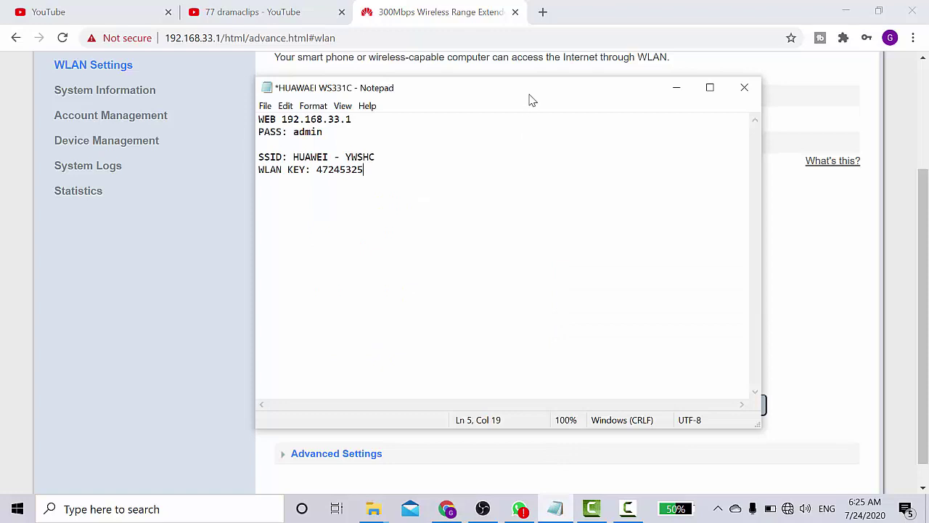
{"action": "left_click_drag", "start_coordinate": [527, 99], "coordinate": [275, 116]}
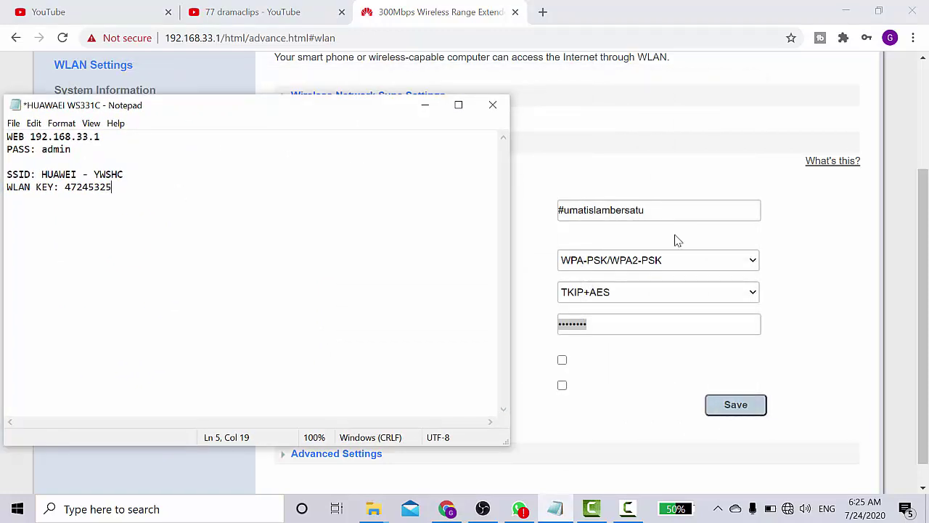
{"action": "left_click", "coordinate": [642, 317]}
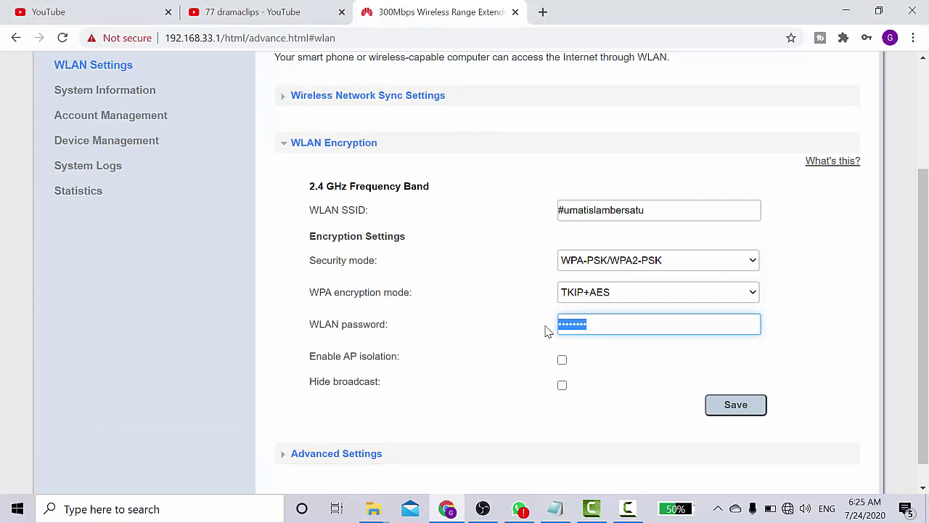
{"action": "type", "text": "12"}
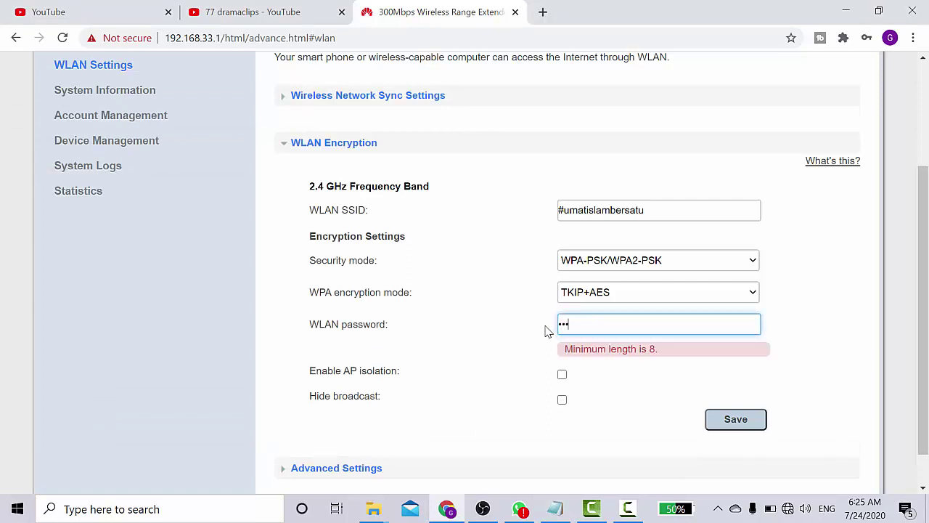
{"action": "type", "text": "8"}
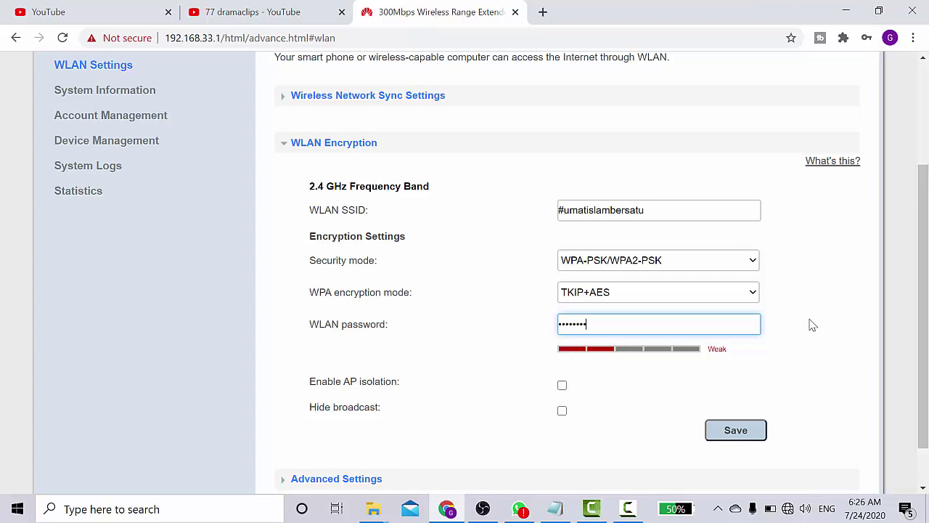
{"action": "left_click", "coordinate": [729, 431]}
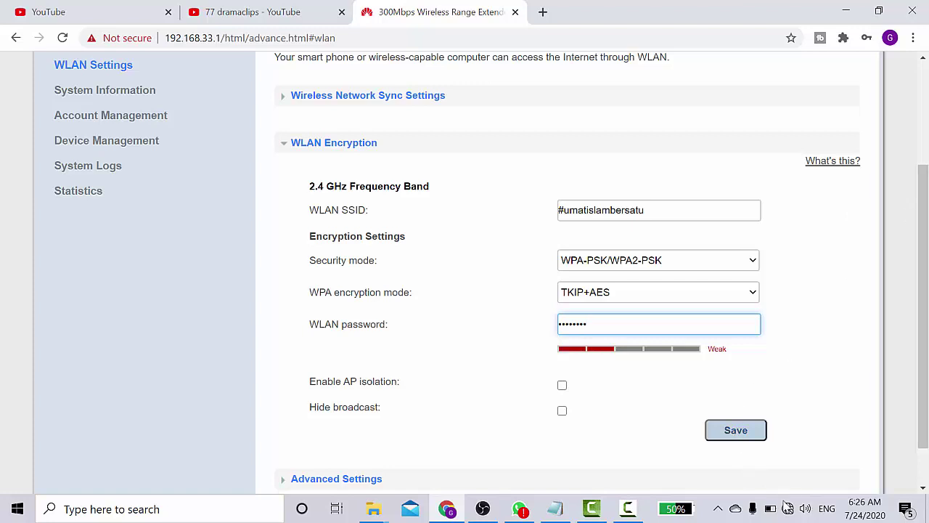
{"action": "left_click", "coordinate": [738, 436]}
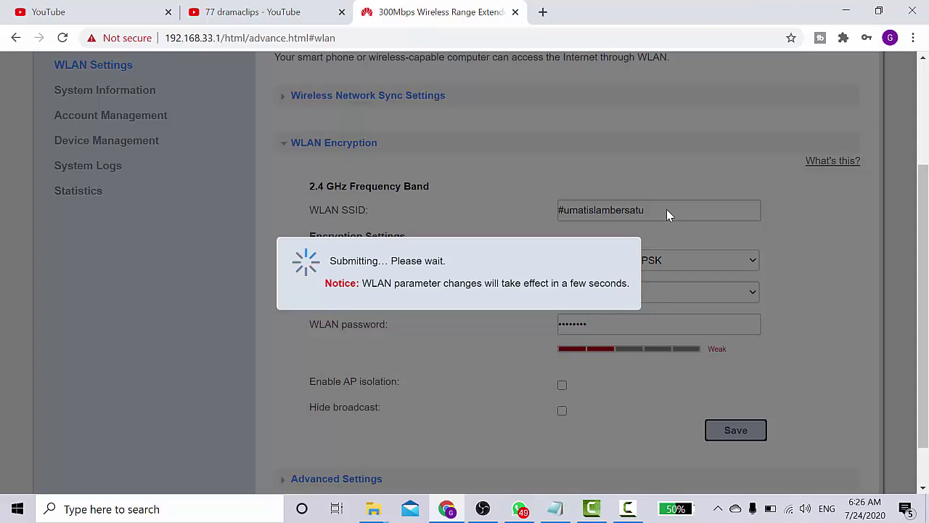
Show the Wi-Fi network list and select #umatislambersatu
{"action": "left_click", "coordinate": [790, 509]}
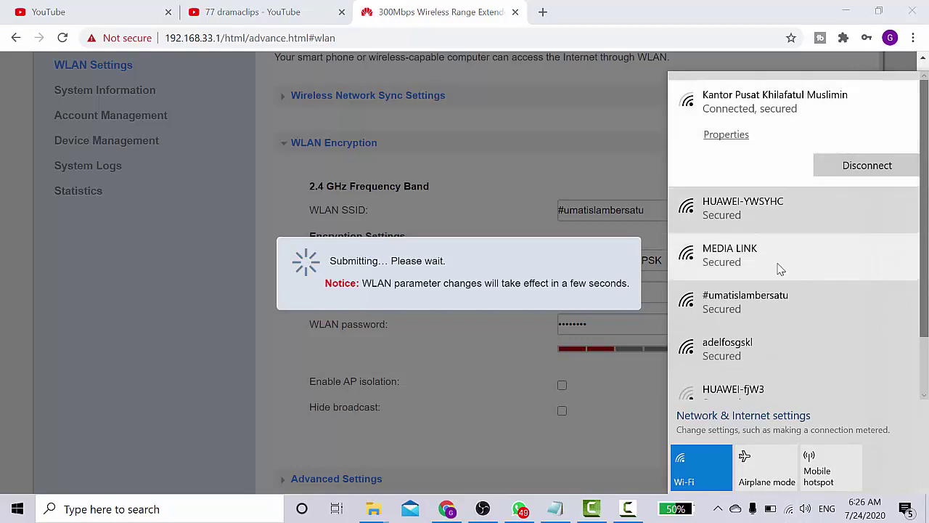
{"action": "left_click", "coordinate": [747, 311]}
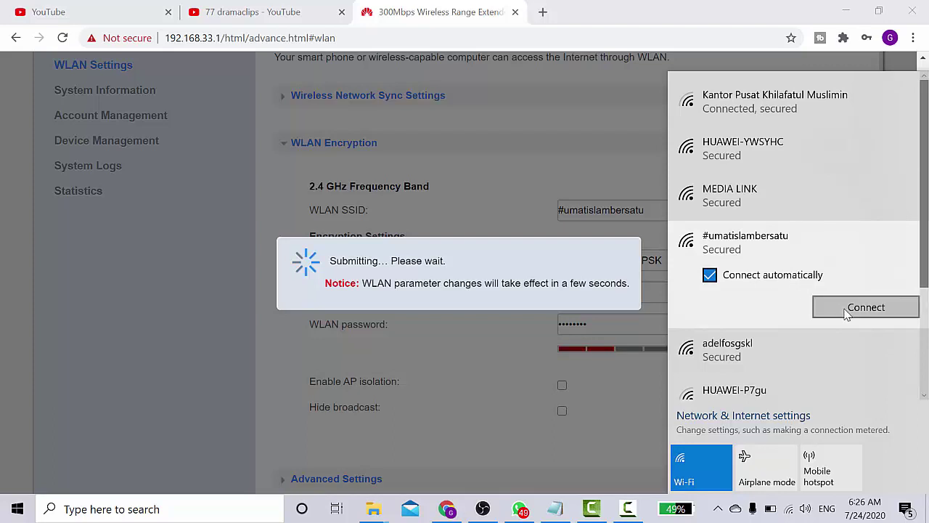
Connect to #umatislambersatu without auto-connect, entering its new key and allowing discovery
{"action": "left_click", "coordinate": [811, 283]}
{"action": "left_click", "coordinate": [857, 309]}
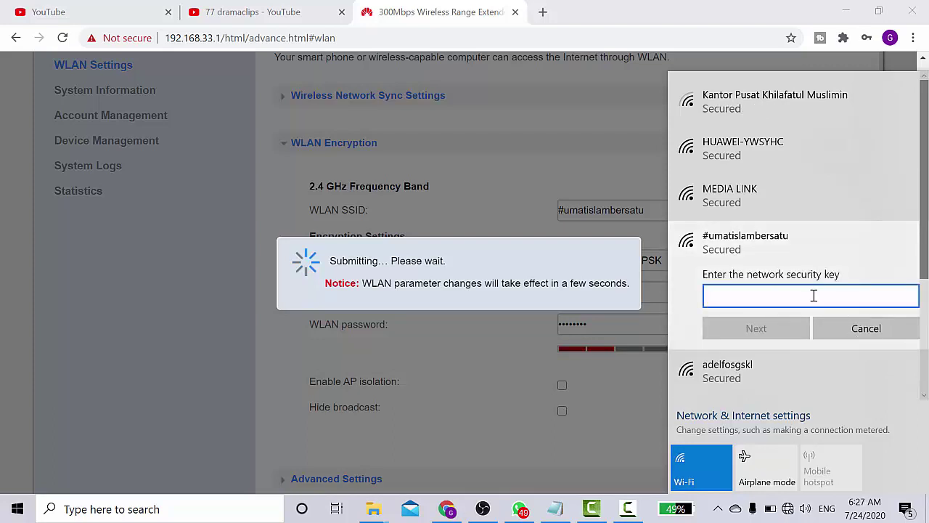
{"action": "type", "text": "••••••"}
{"action": "left_click", "coordinate": [757, 328]}
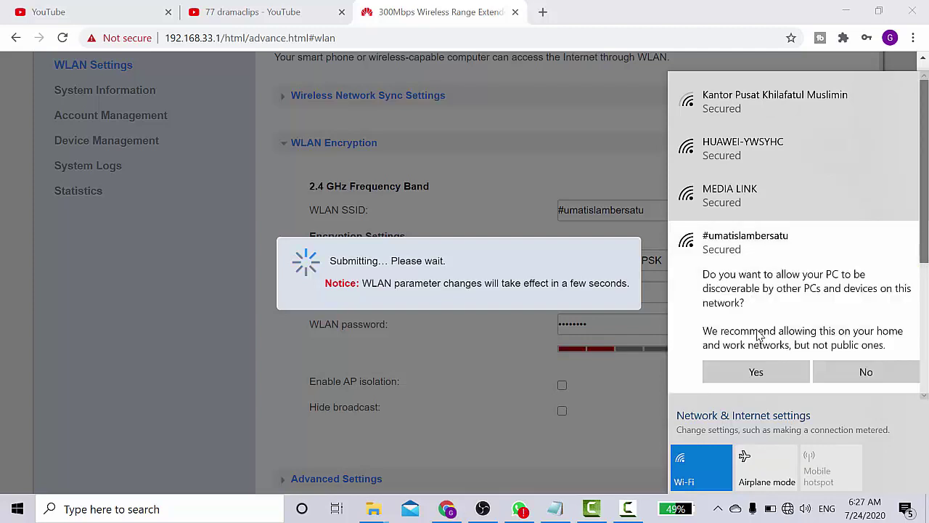
{"action": "left_click", "coordinate": [757, 373]}
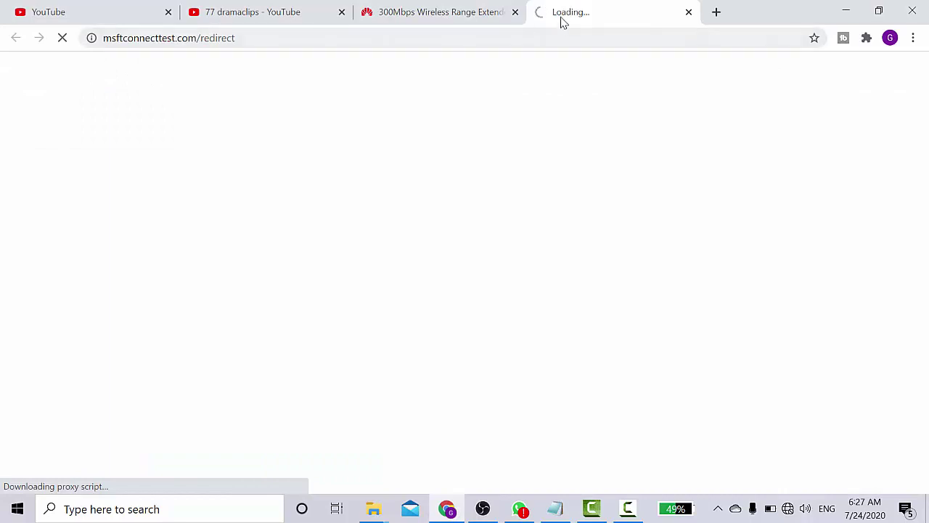
Close the stale tab, log back in as admin, and open Quick Configuration
{"action": "left_click", "coordinate": [457, 9]}
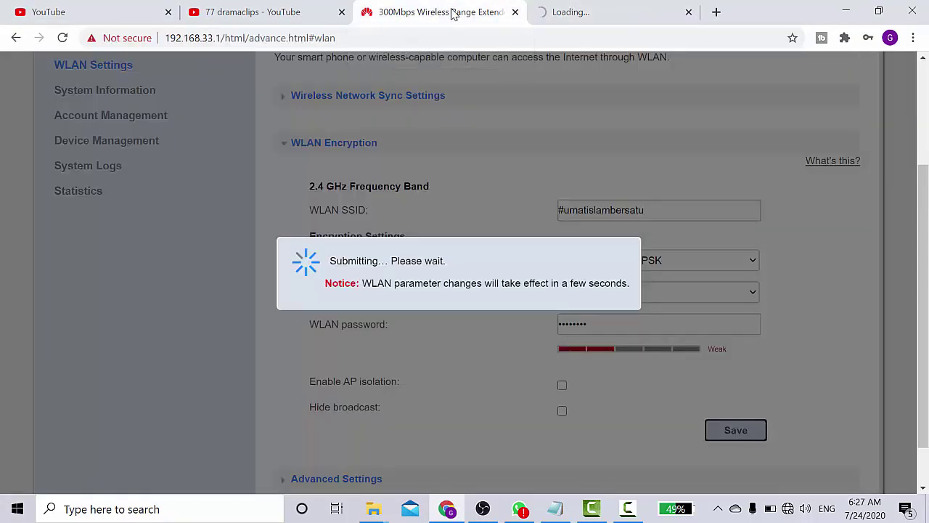
{"action": "left_click", "coordinate": [515, 12]}
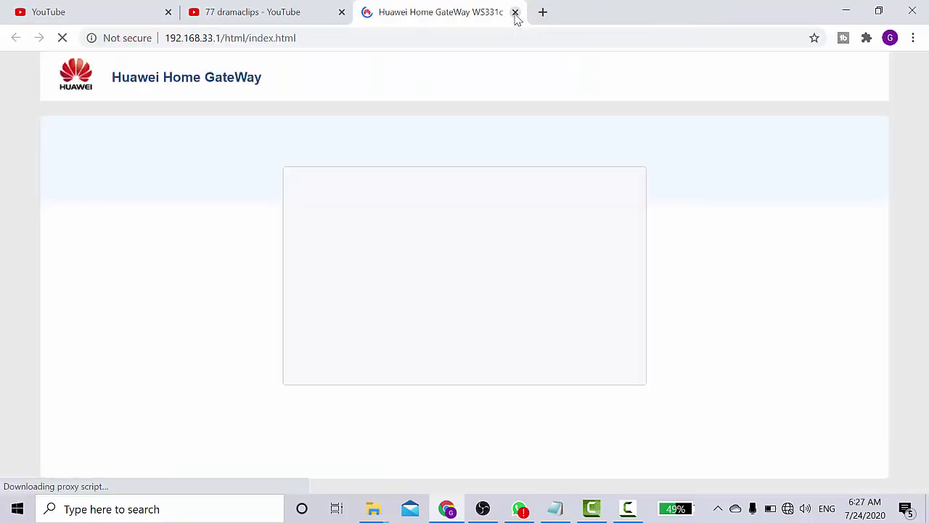
{"action": "left_click", "coordinate": [430, 286]}
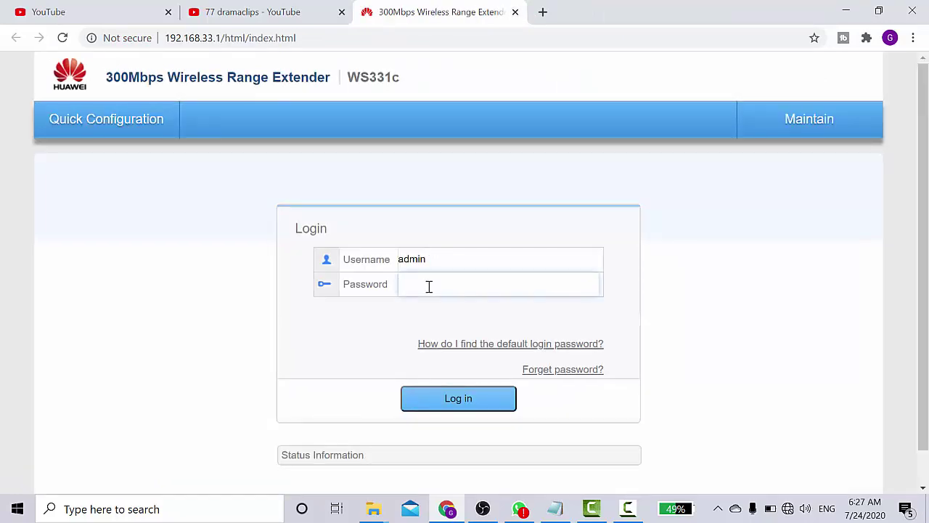
{"action": "type", "text": "admin"}
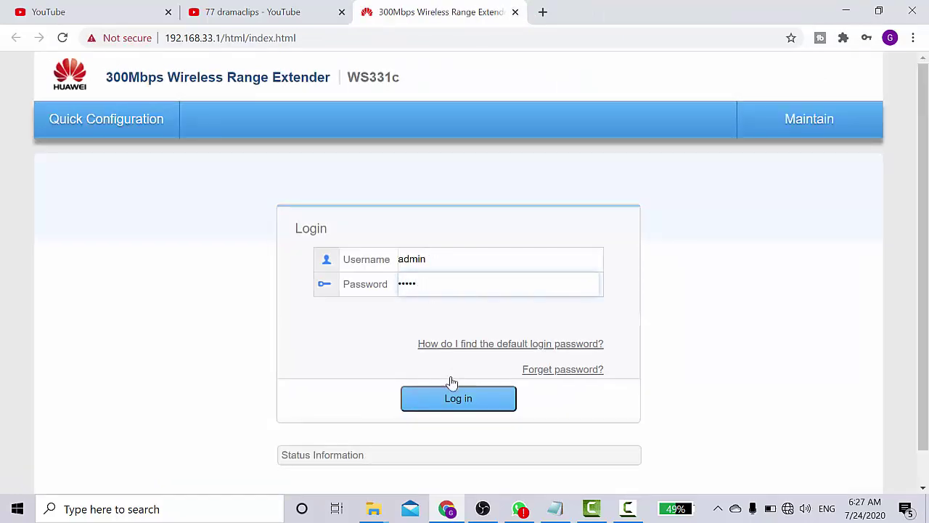
{"action": "left_click", "coordinate": [457, 407]}
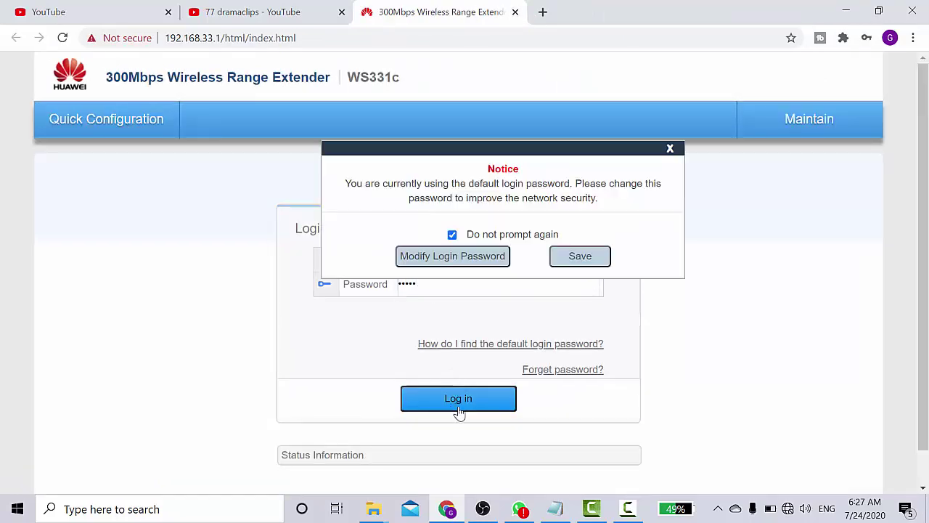
{"action": "left_click", "coordinate": [453, 257]}
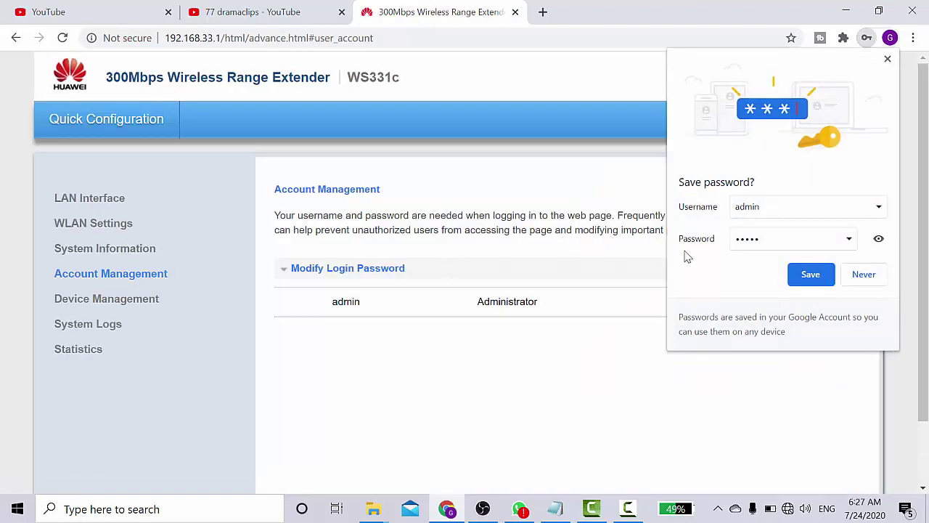
{"action": "left_click", "coordinate": [888, 61]}
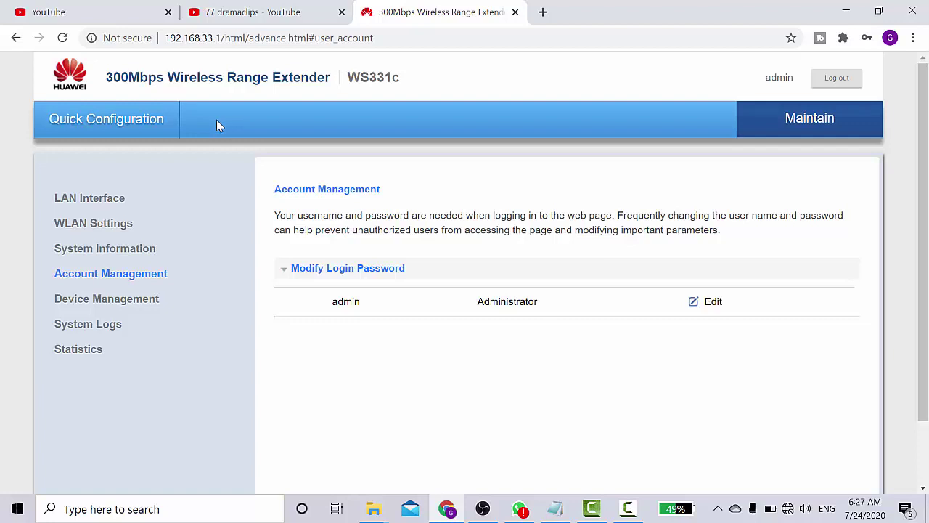
{"action": "left_click", "coordinate": [107, 128]}
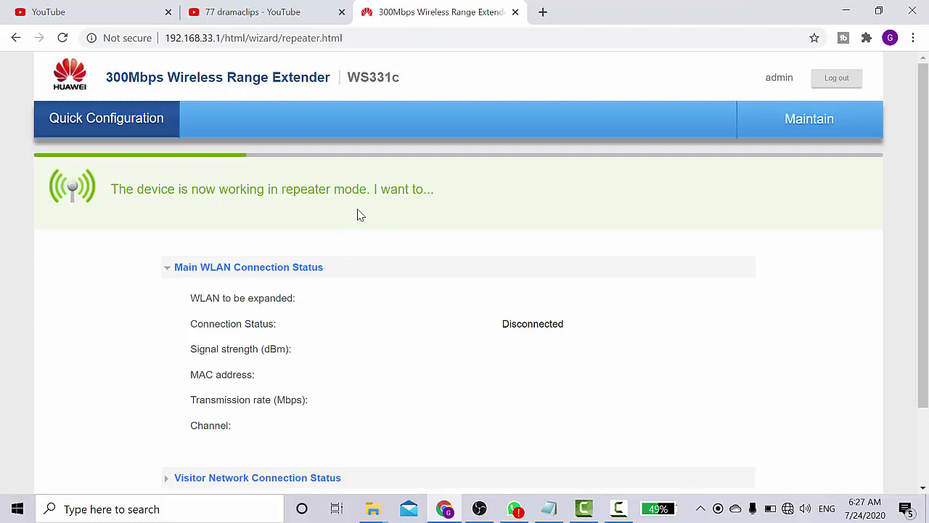
Pick MEDIA LINK as the network to extend, enter its Wi-Fi password, and continue
{"action": "left_click_drag", "start_coordinate": [923, 176], "coordinate": [927, 276]}
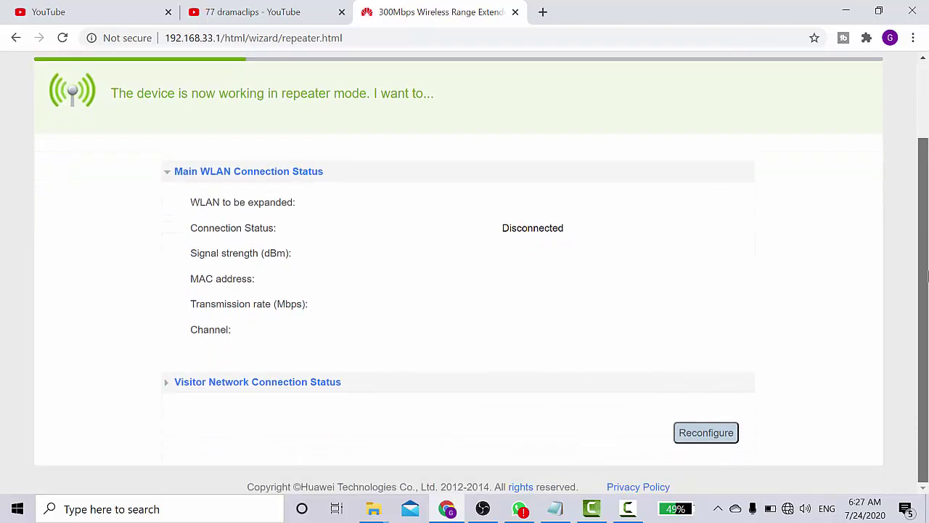
{"action": "left_click", "coordinate": [707, 433]}
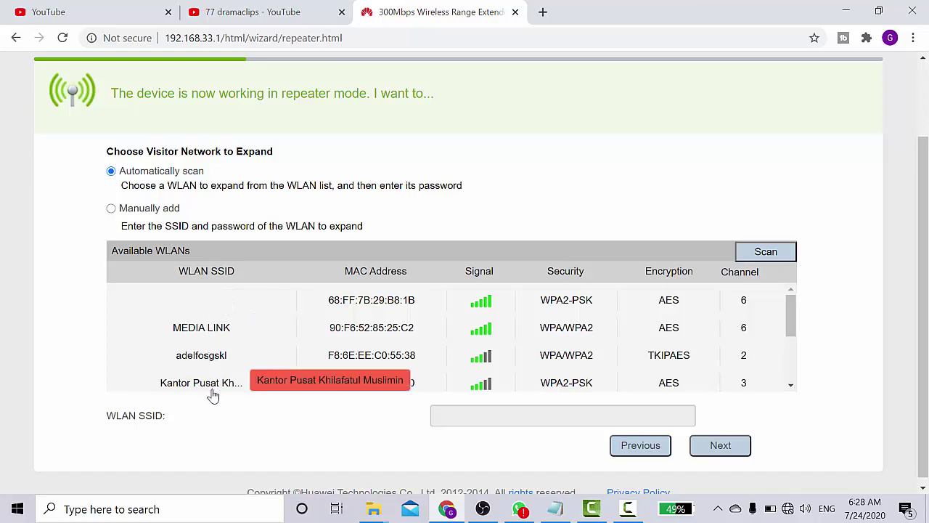
{"action": "left_click", "coordinate": [208, 331]}
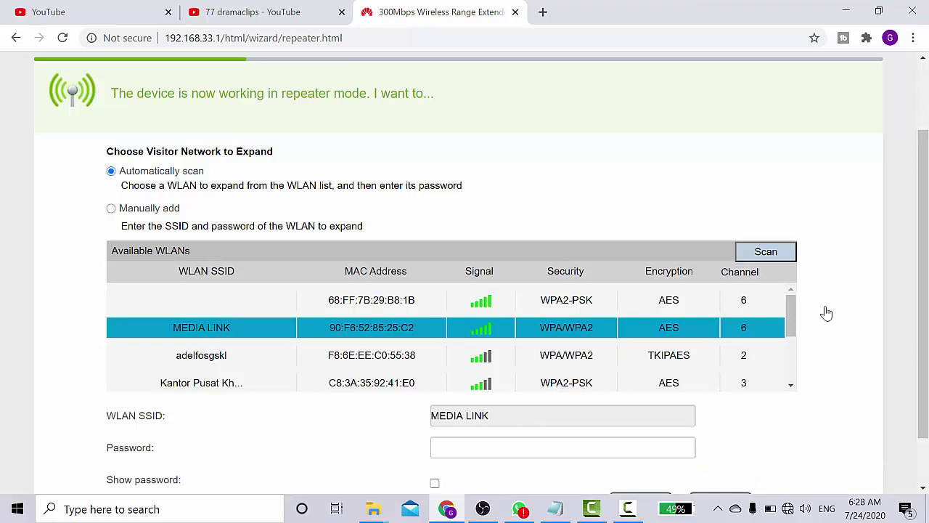
{"action": "left_click_drag", "start_coordinate": [924, 285], "coordinate": [923, 331]}
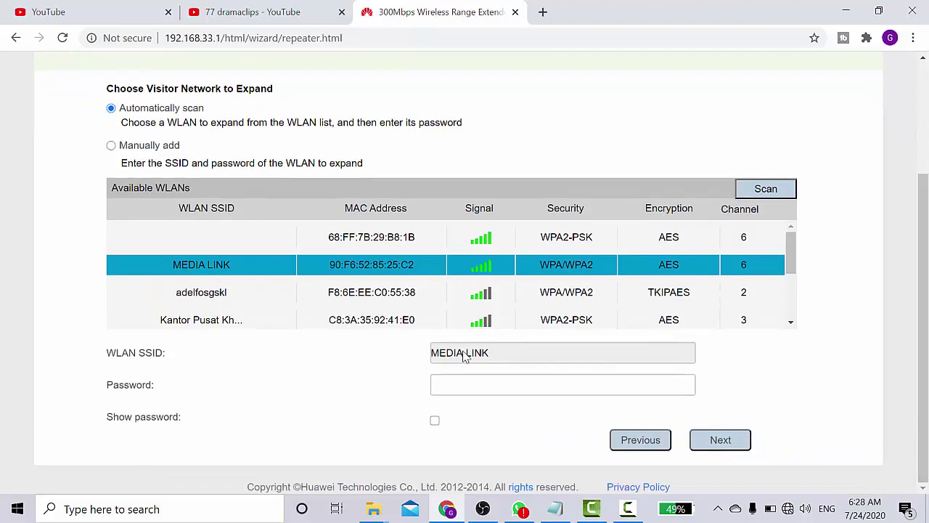
{"action": "left_click", "coordinate": [460, 388]}
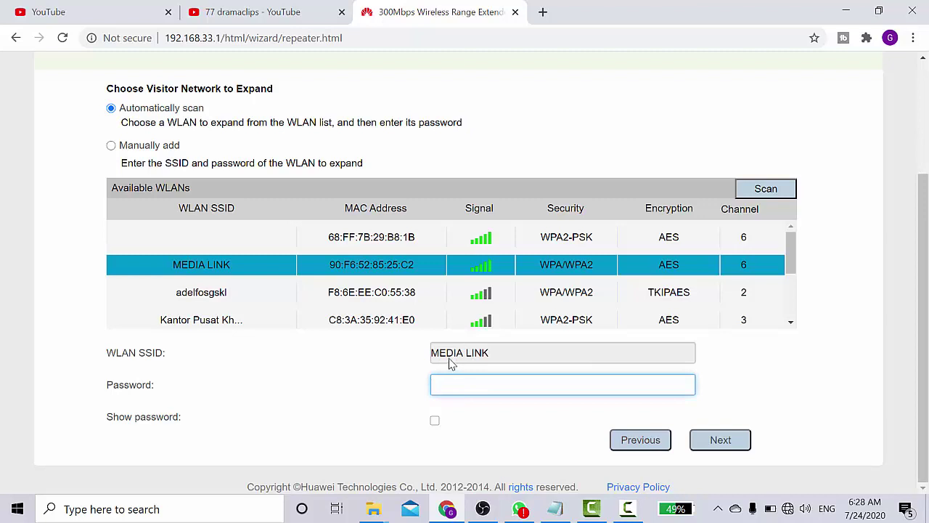
{"action": "type", "text": "••"}
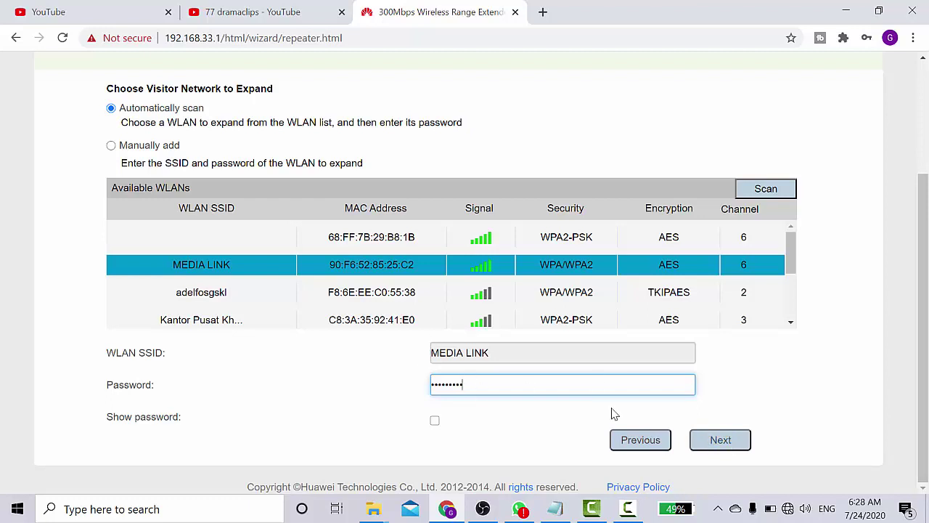
{"action": "left_click", "coordinate": [704, 440]}
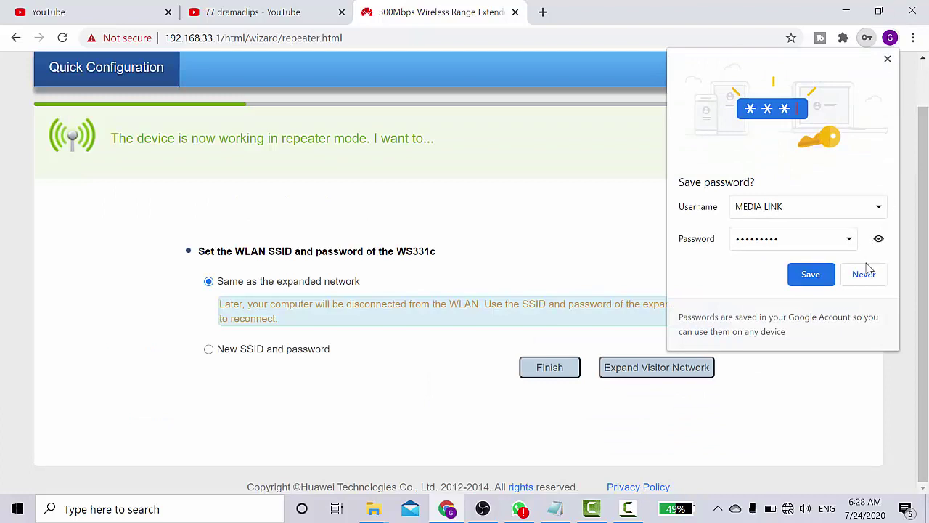
Choose 'New SSID and password', confirm SSID '#umatislambersatu' and its password, and finish
{"action": "left_click", "coordinate": [888, 58]}
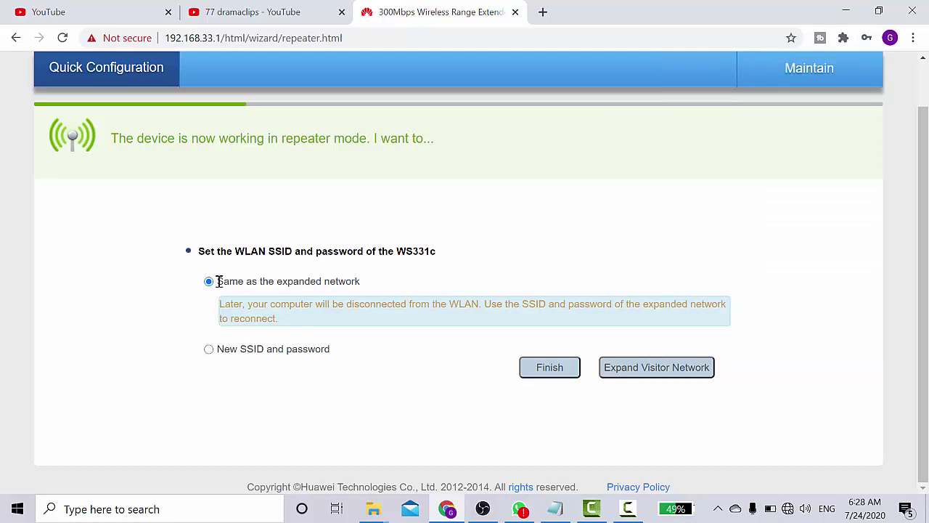
{"action": "left_click_drag", "start_coordinate": [218, 282], "coordinate": [355, 283]}
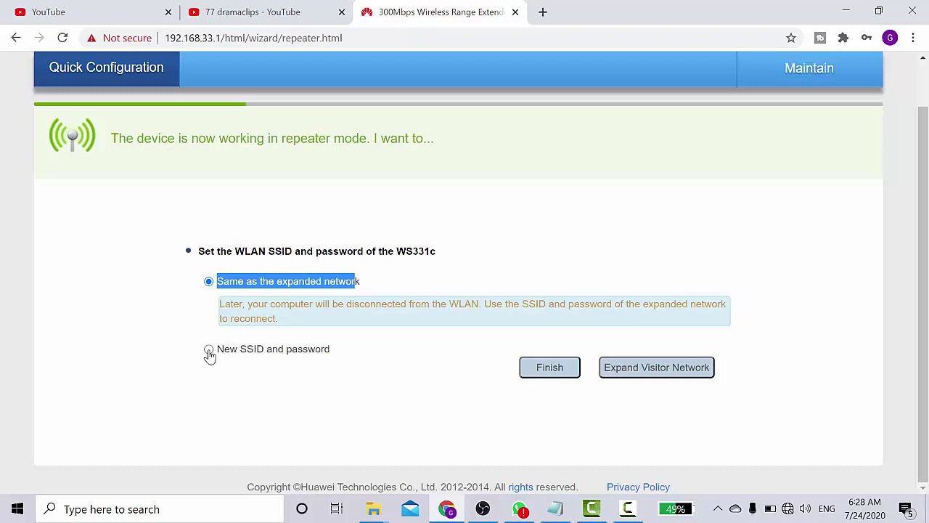
{"action": "left_click", "coordinate": [208, 350]}
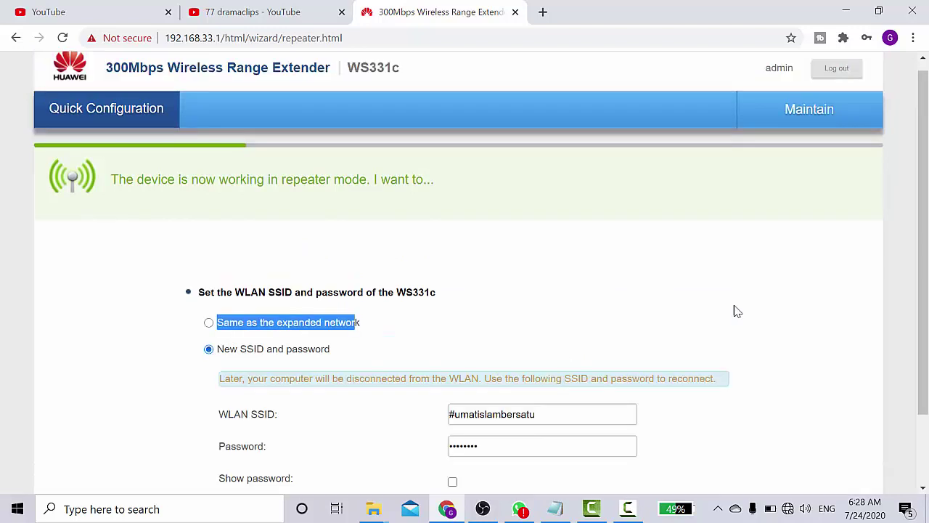
{"action": "left_click_drag", "start_coordinate": [925, 259], "coordinate": [928, 367]}
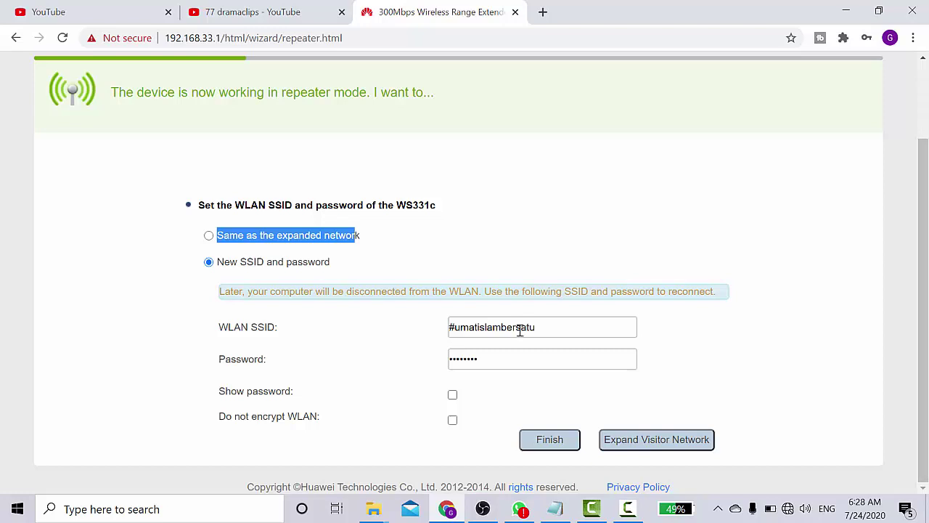
{"action": "left_click", "coordinate": [557, 328]}
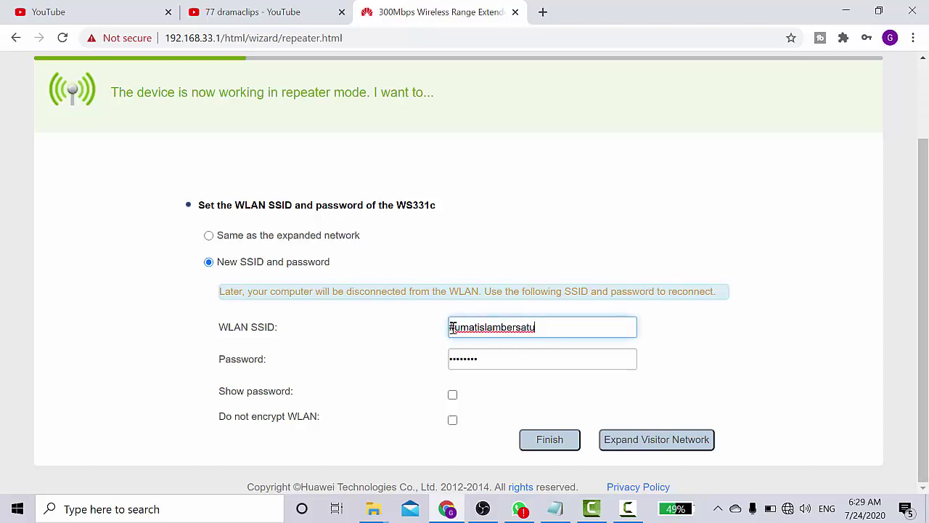
{"action": "left_click_drag", "start_coordinate": [550, 327], "coordinate": [450, 328]}
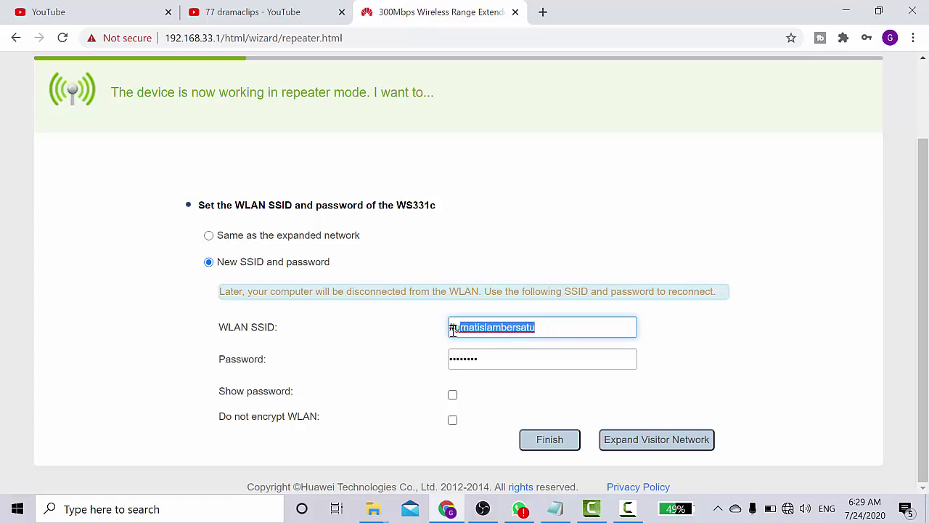
{"action": "left_click", "coordinate": [520, 361]}
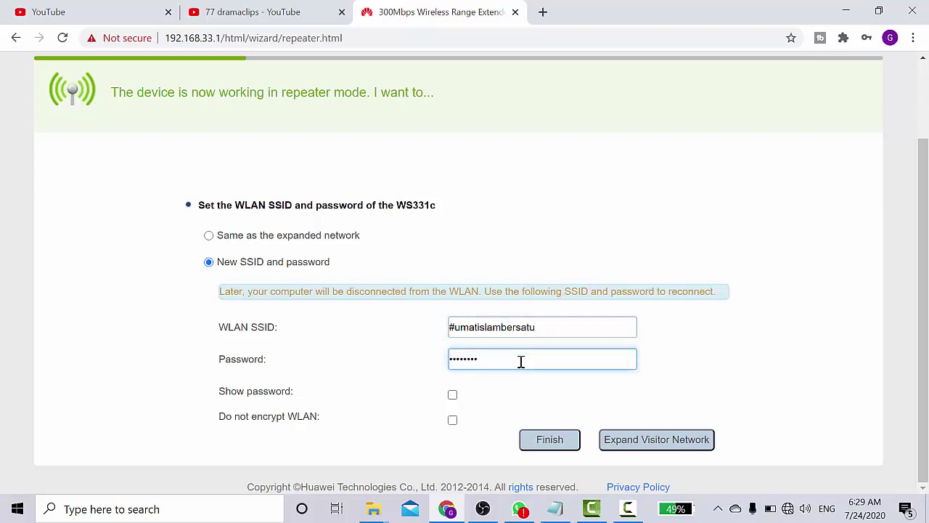
{"action": "left_click", "coordinate": [549, 440]}
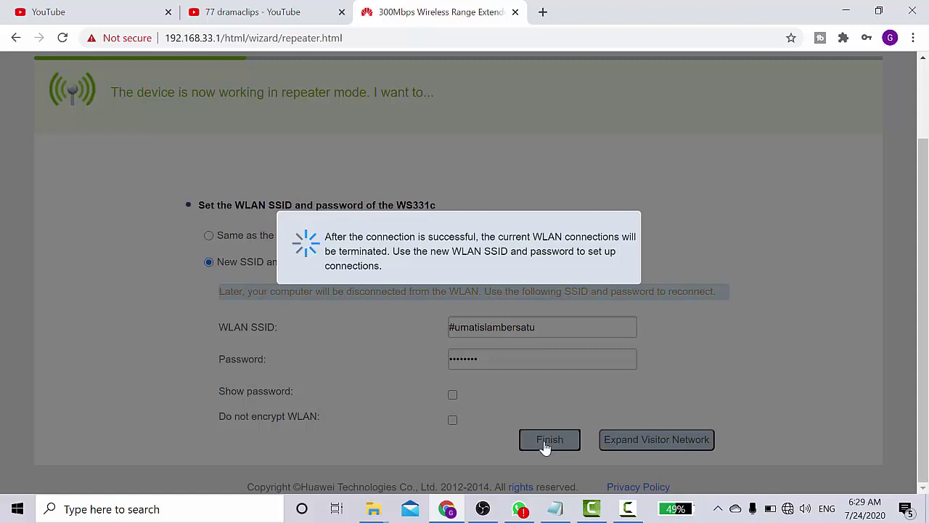
Open the Wi-Fi list and check the options for #umatislambersatu
{"action": "left_click", "coordinate": [788, 508]}
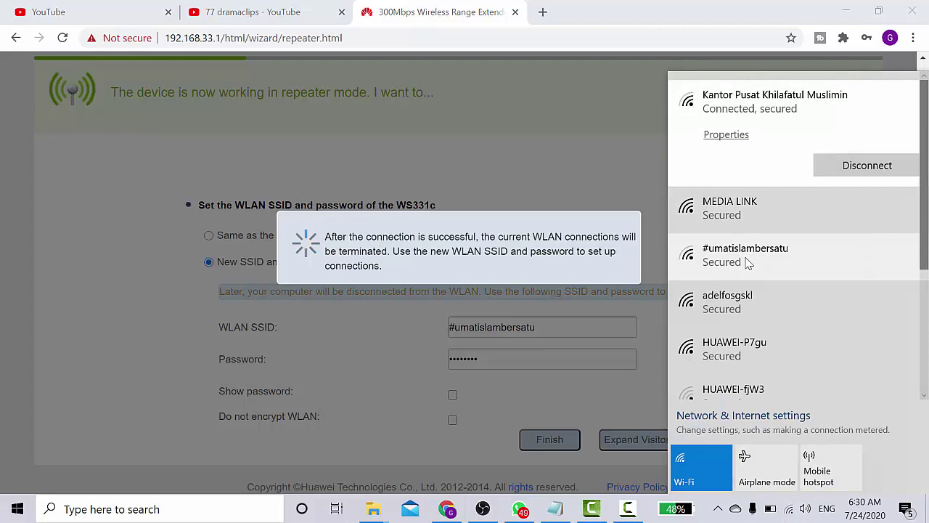
{"action": "right_click", "coordinate": [748, 263]}
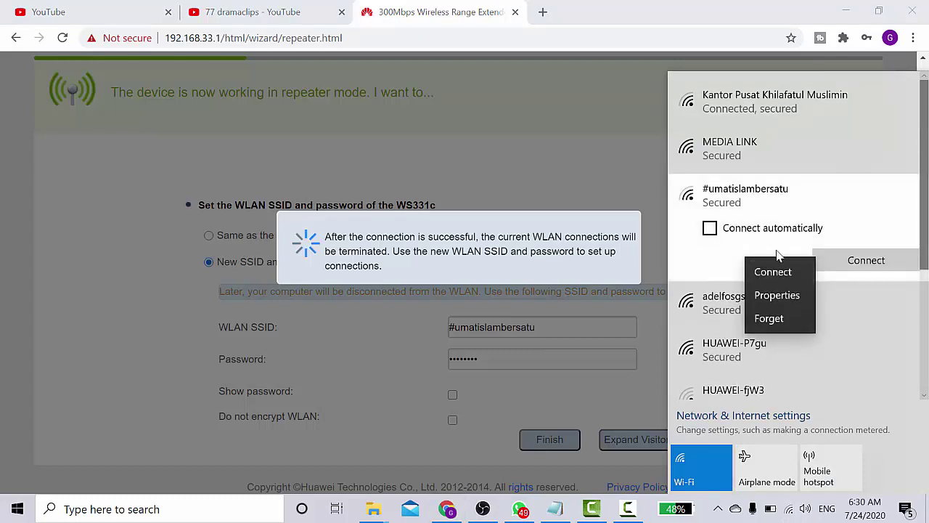
{"action": "left_click", "coordinate": [779, 319]}
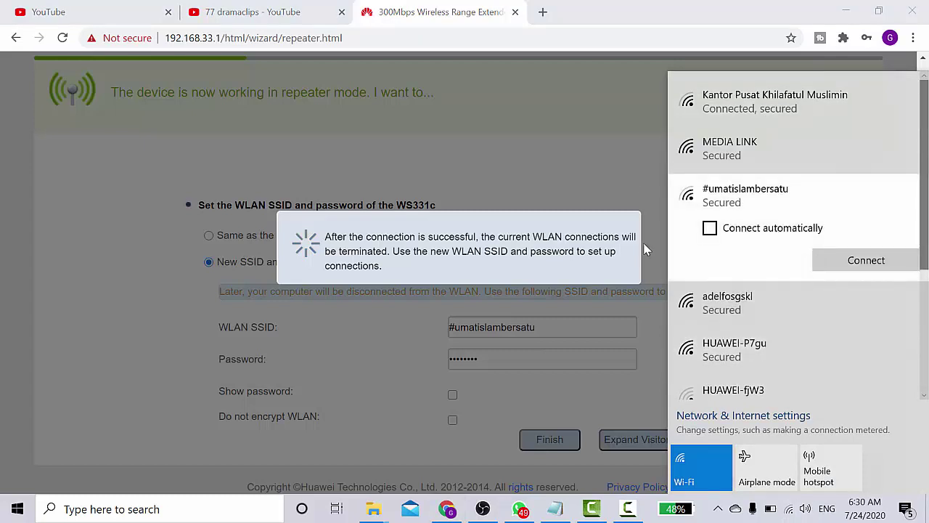
{"action": "left_click", "coordinate": [654, 6]}
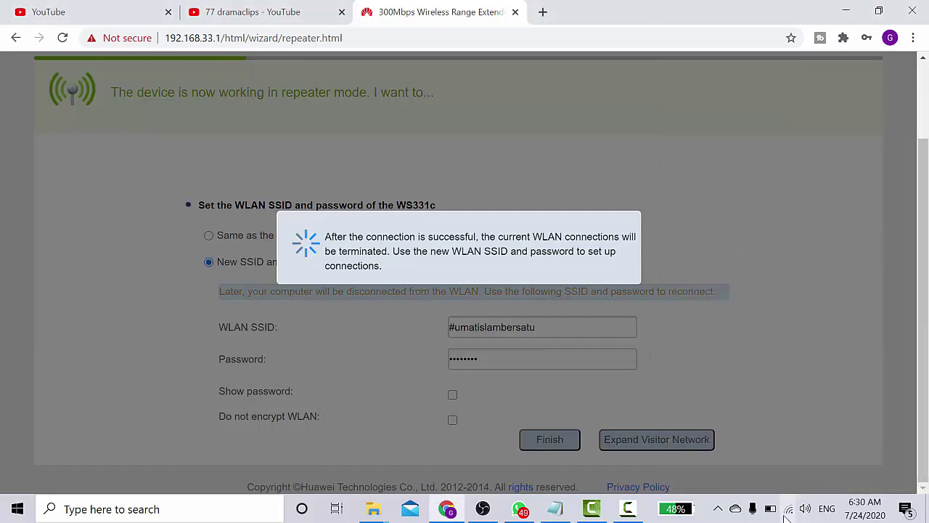
Join #umatislambersatu automatically with its new security key, allowing discovery, and verify the connection
{"action": "left_click", "coordinate": [789, 510]}
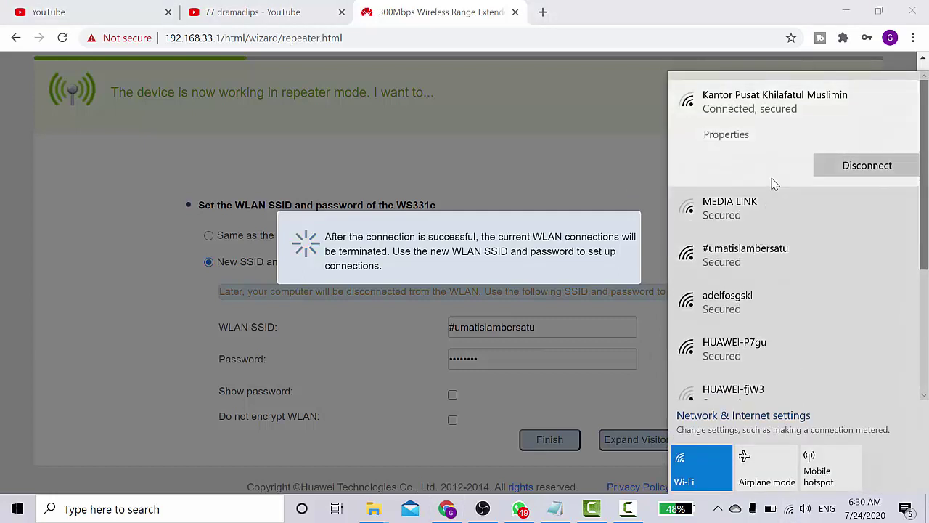
{"action": "left_click", "coordinate": [755, 251]}
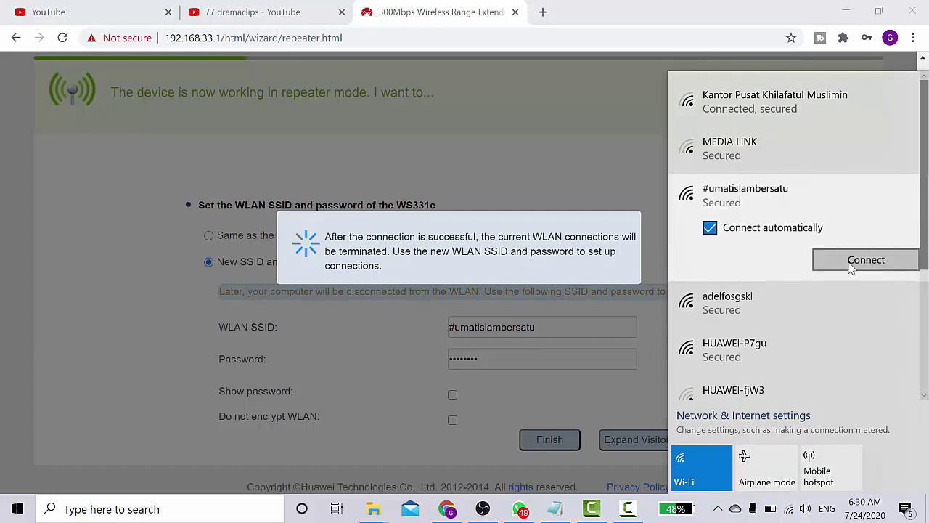
{"action": "left_click", "coordinate": [798, 229]}
{"action": "left_click", "coordinate": [866, 261]}
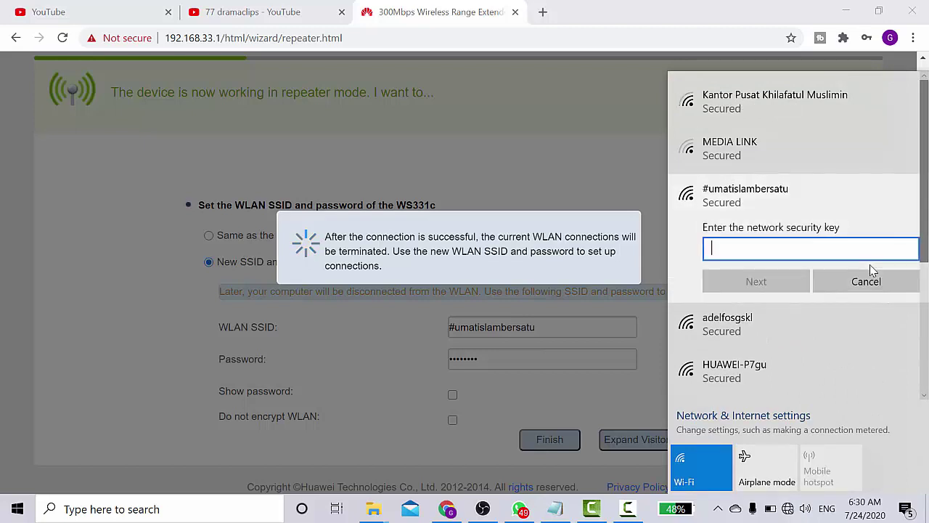
{"action": "type", "text": "********"}
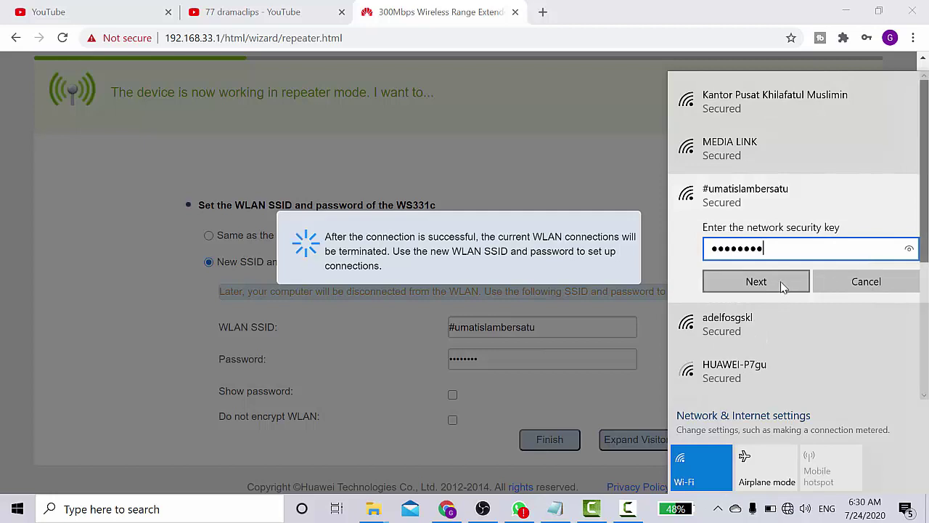
{"action": "left_click", "coordinate": [753, 281]}
{"action": "left_click", "coordinate": [756, 325]}
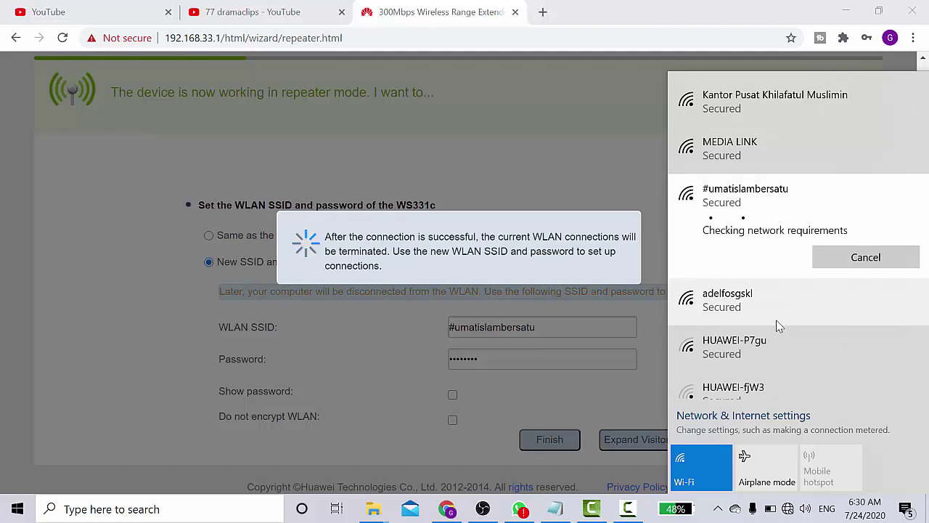
{"action": "left_click", "coordinate": [594, 10]}
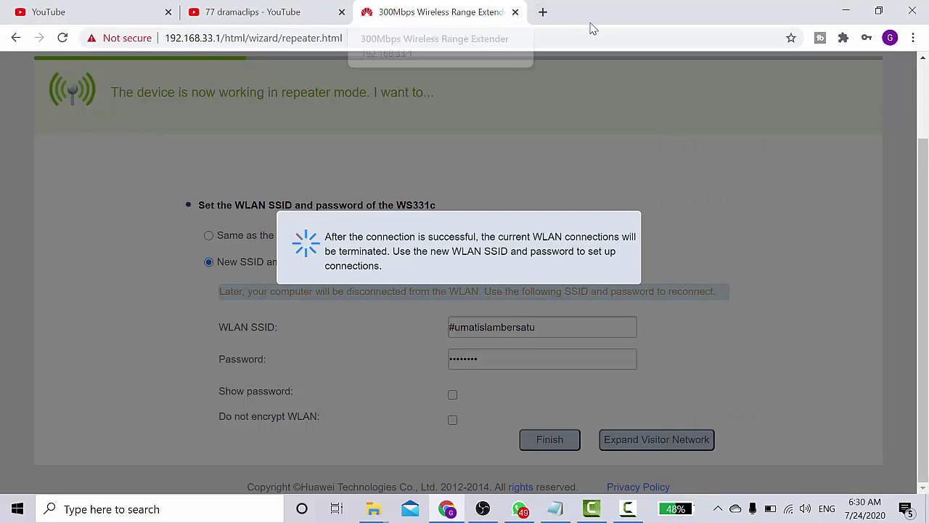
{"action": "left_click", "coordinate": [788, 510]}
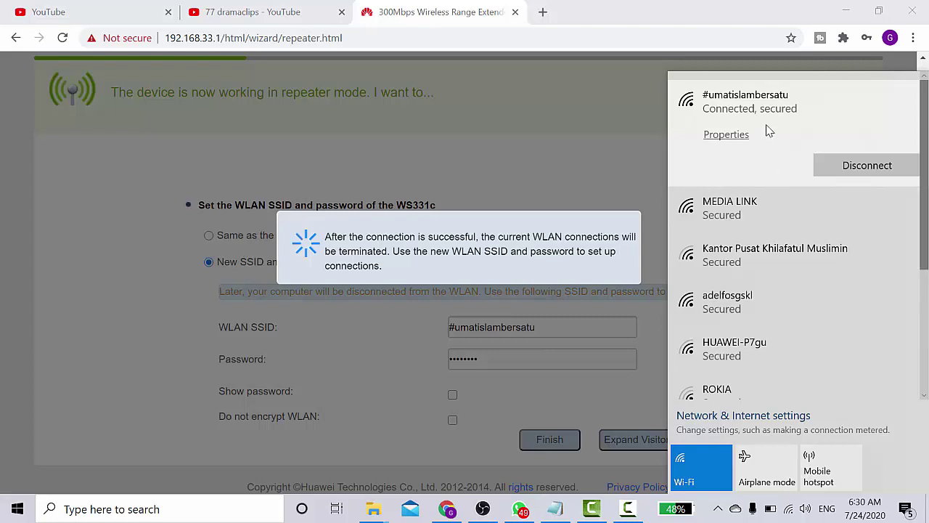
Strip '/html/wizard/repeater.html' to load 192.168.33.1, then verify the PC is on #umatislambersatu
{"action": "left_click", "coordinate": [600, 13]}
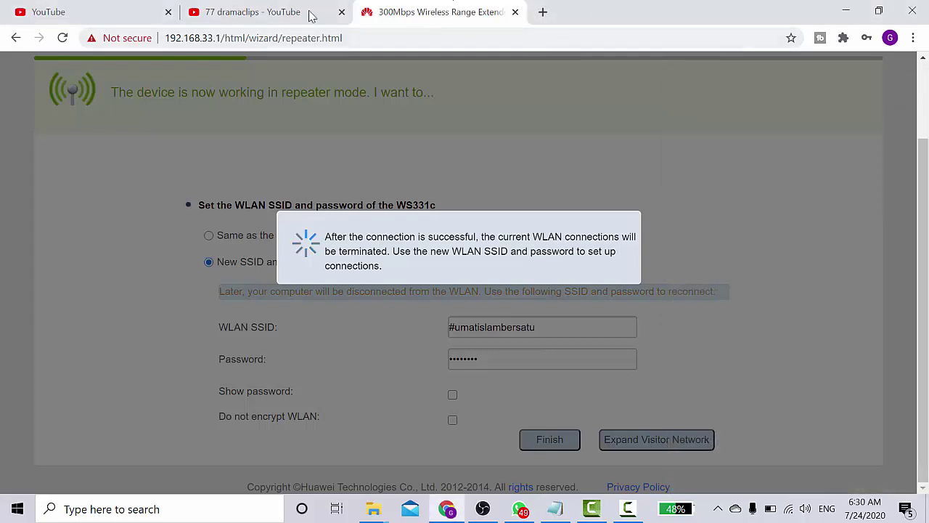
{"action": "left_click_drag", "start_coordinate": [357, 37], "coordinate": [222, 38]}
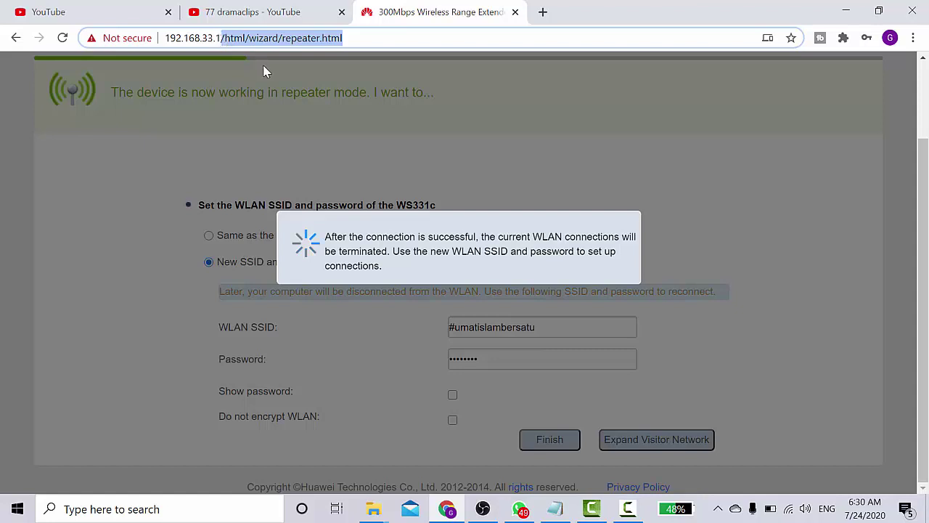
{"action": "key", "text": "BackSpace"}
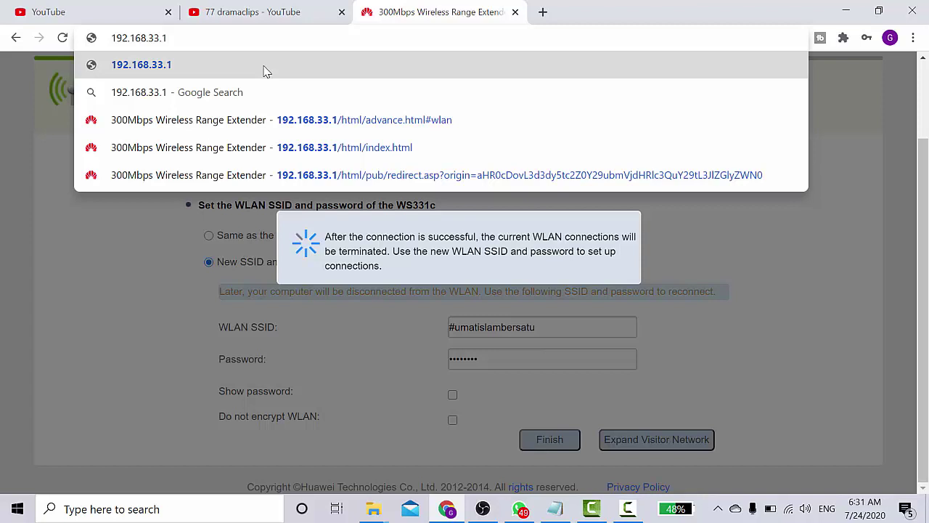
{"action": "key", "text": "Return"}
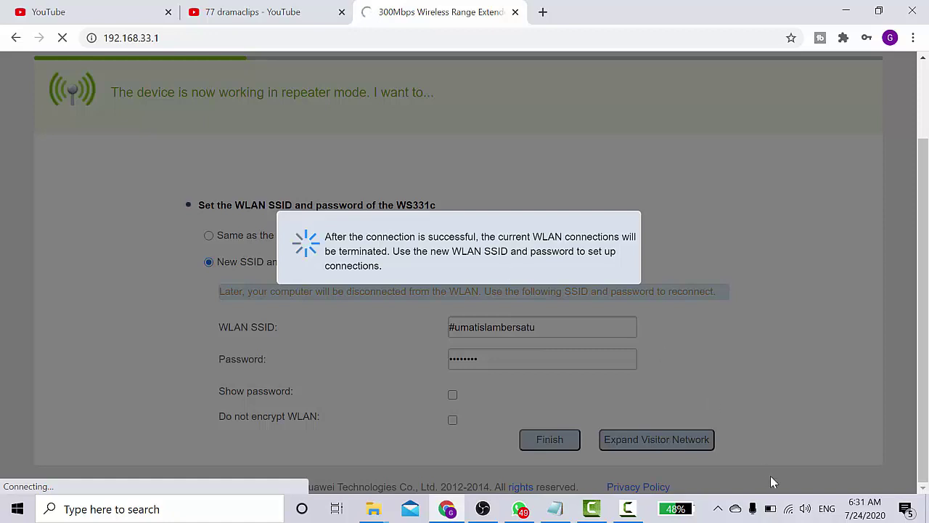
{"action": "left_click", "coordinate": [790, 511]}
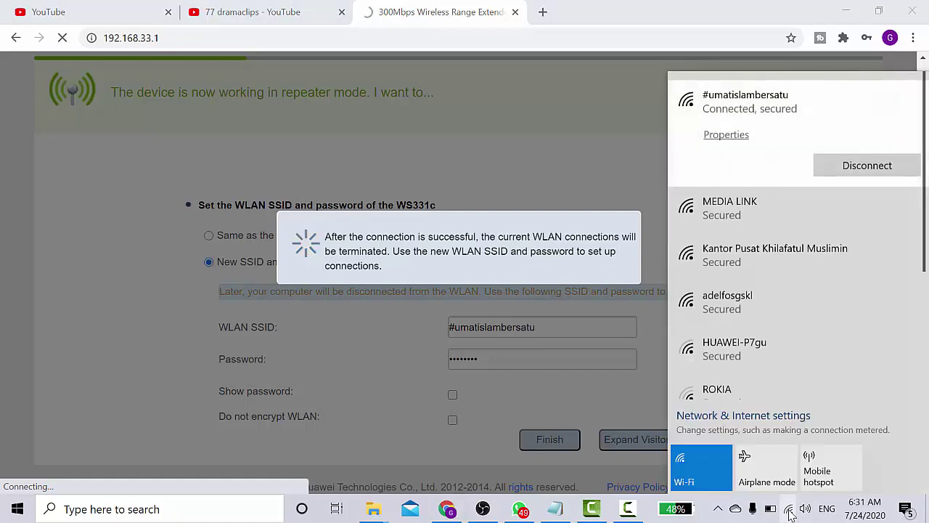